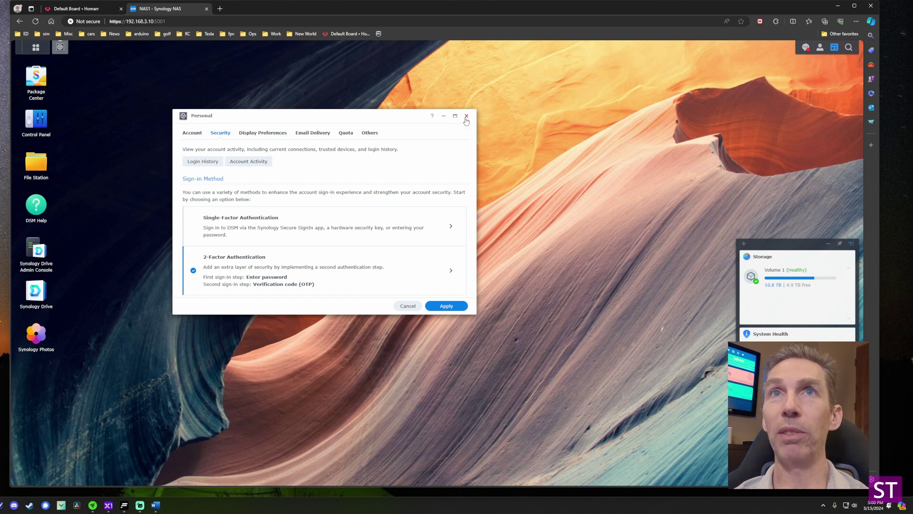
Close the personal settings and open the Account settings in the Control Panel's Security section
click(467, 117)
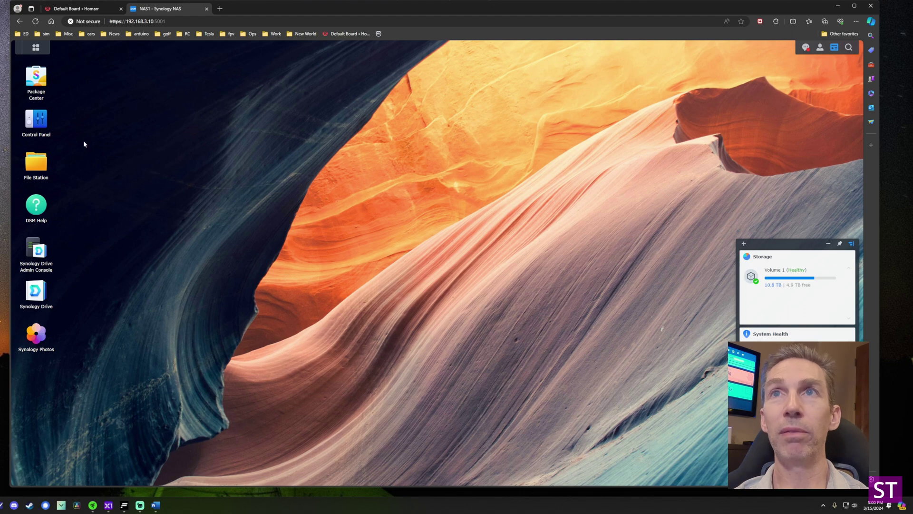
click(50, 129)
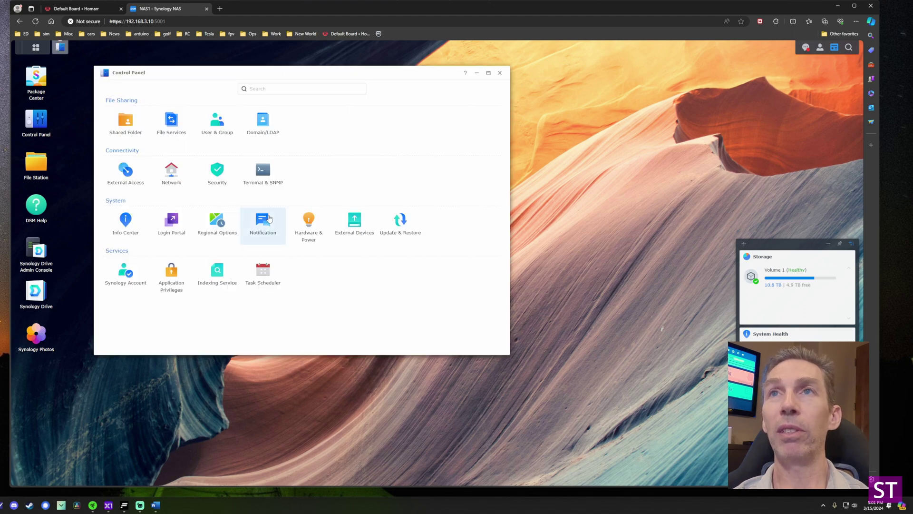
click(221, 173)
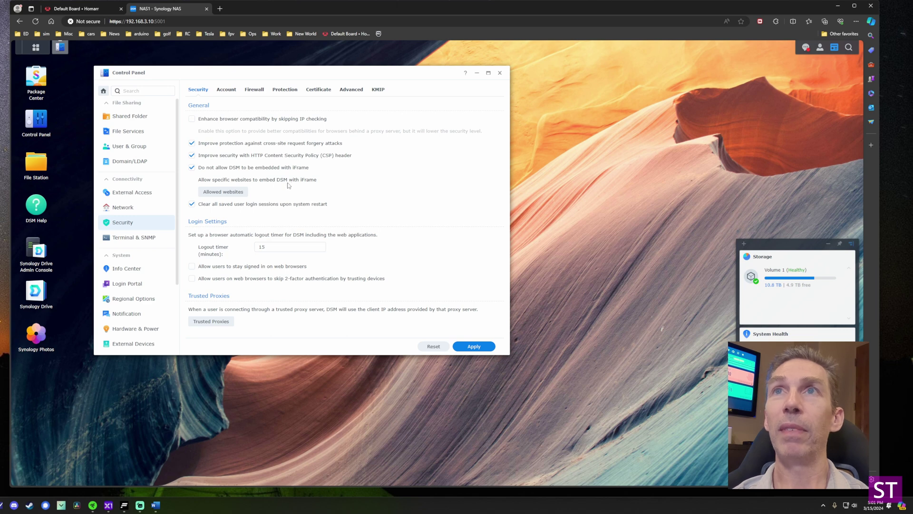
click(227, 91)
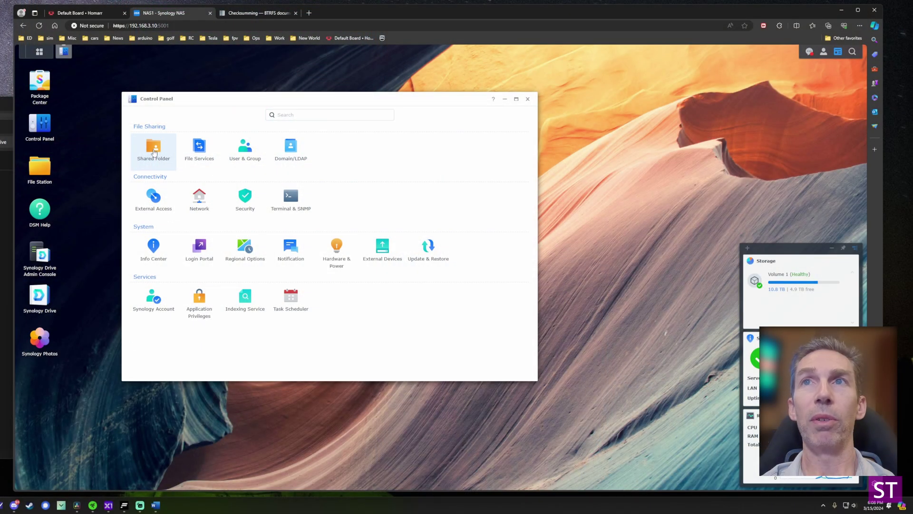
Open the photo shared folder's properties from the Control Panel and examine its advanced data-integrity options
click(154, 150)
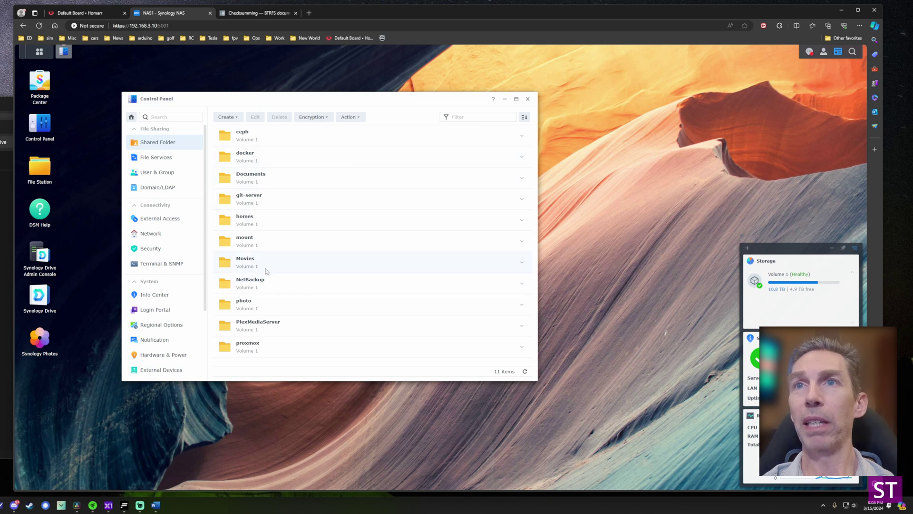
click(281, 306)
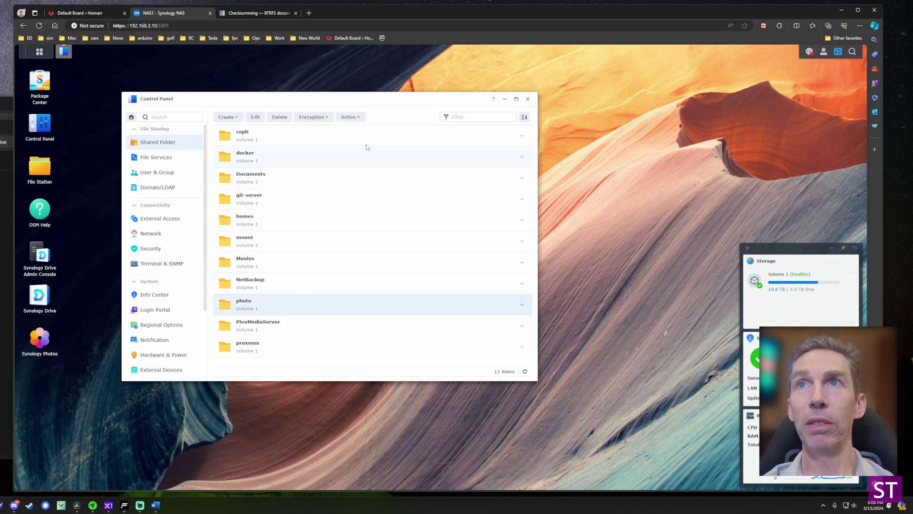
click(255, 118)
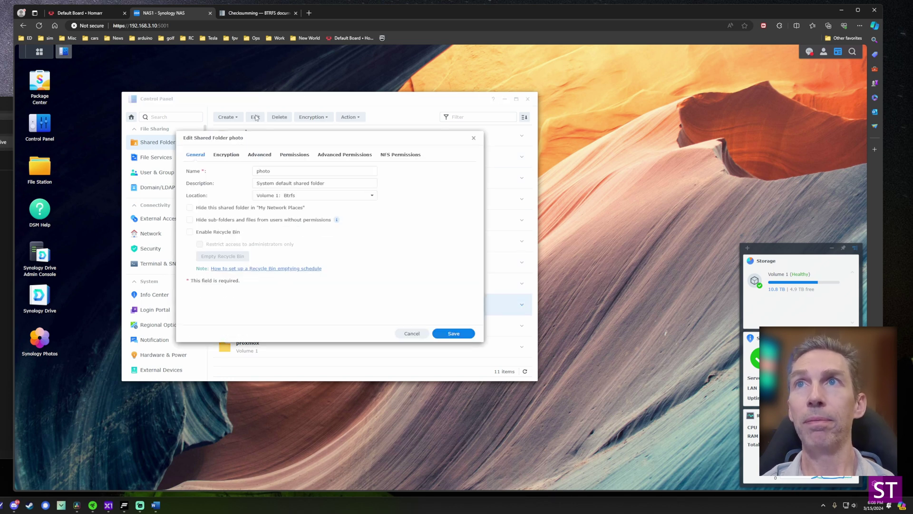
click(237, 156)
click(259, 155)
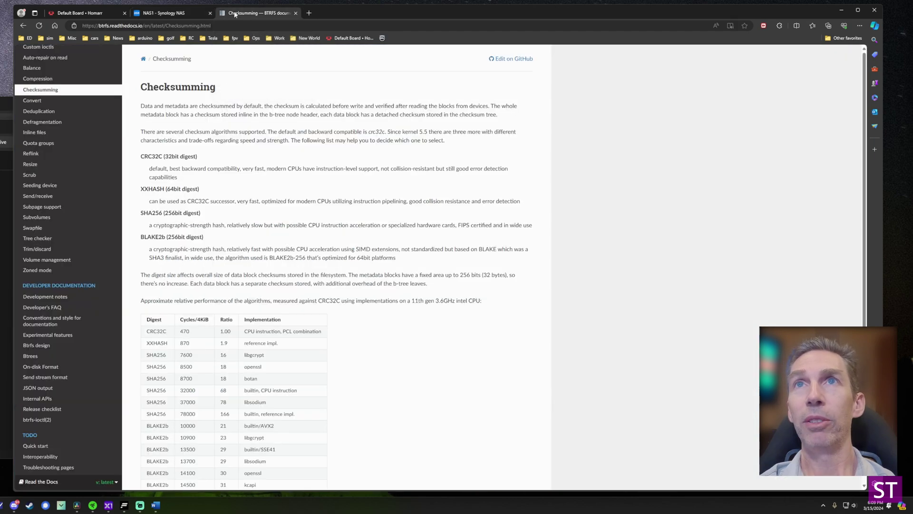
Consult the BTRFS Checksumming documentation and return to the photo folder's advanced settings
click(235, 14)
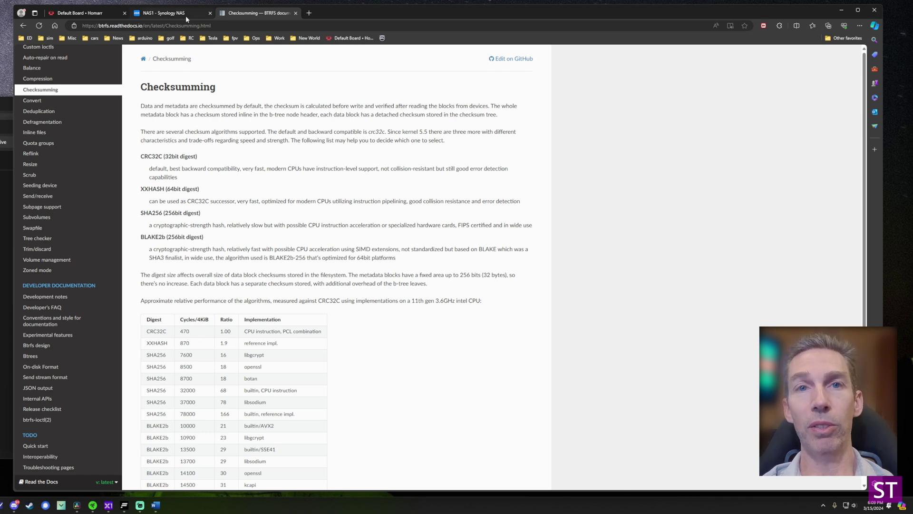
mouse_move(186, 18)
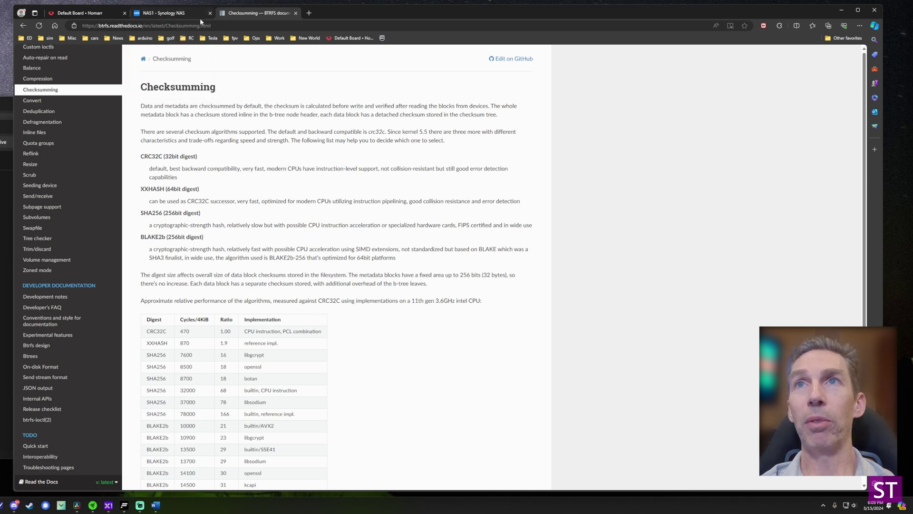
click(185, 15)
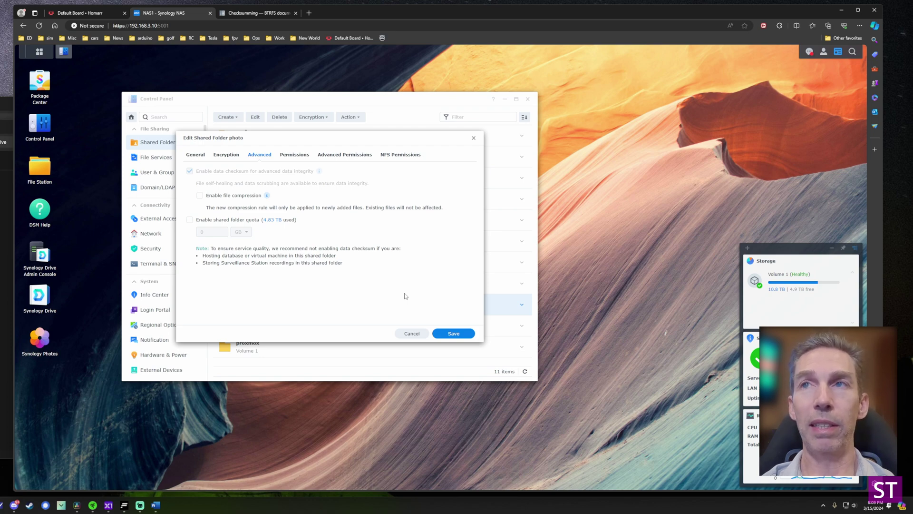
Read the BTRFS documentation on when checksums are calculated and verified, where they are stored, and which algorithms are supported
click(259, 13)
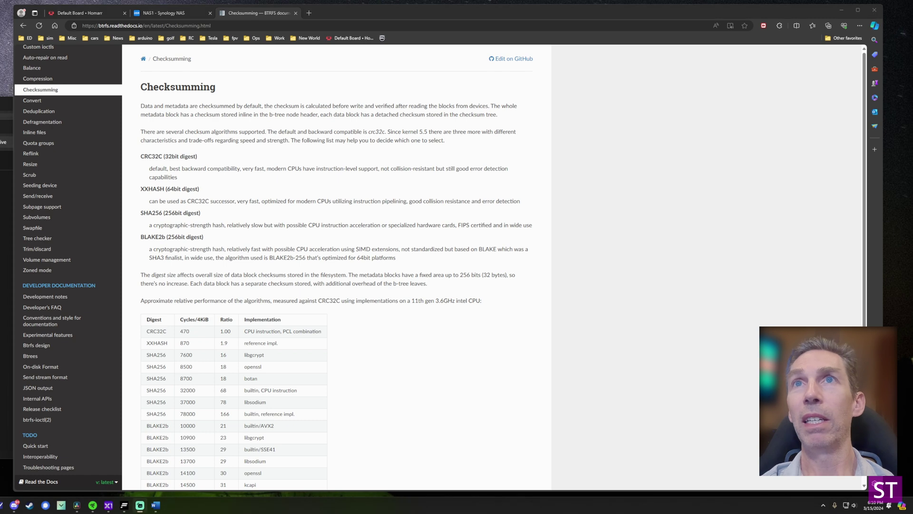
drag(148, 106, 232, 106)
click(254, 121)
drag(153, 105, 349, 107)
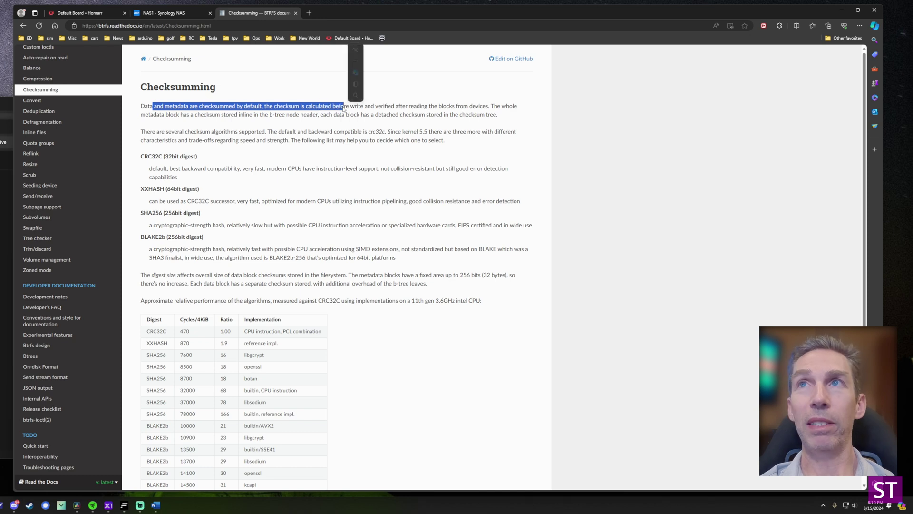
click(303, 109)
drag(279, 106, 490, 107)
click(489, 105)
drag(159, 114, 288, 117)
click(350, 116)
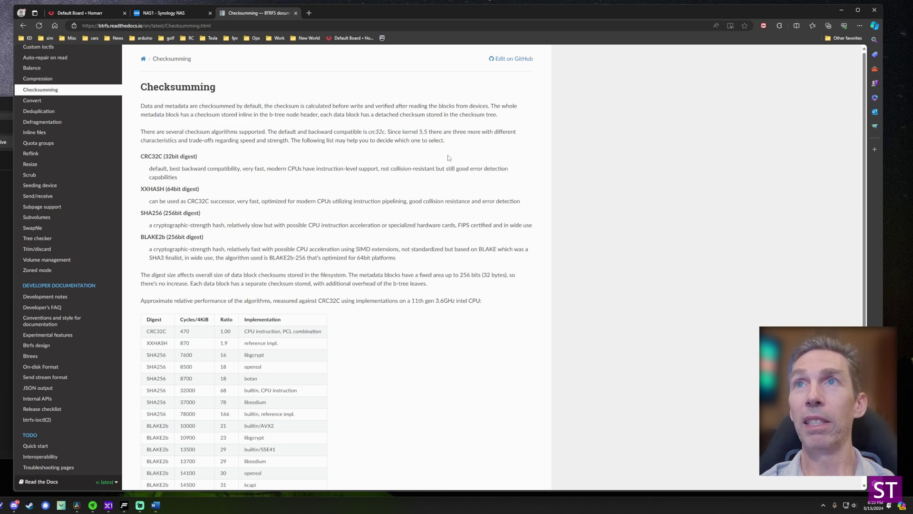
drag(364, 132, 350, 222)
click(350, 222)
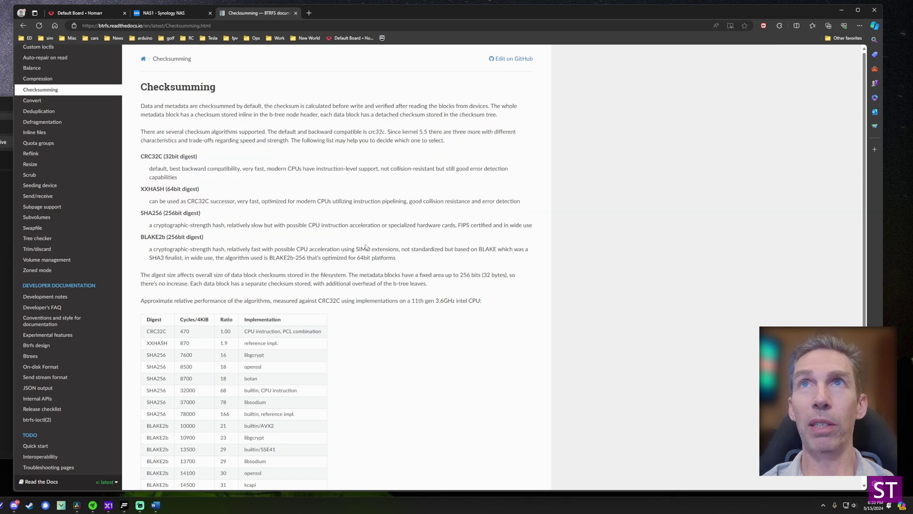
Recheck the Checksumming documentation, and close the photo folder's properties and the Control Panel without saving
click(176, 16)
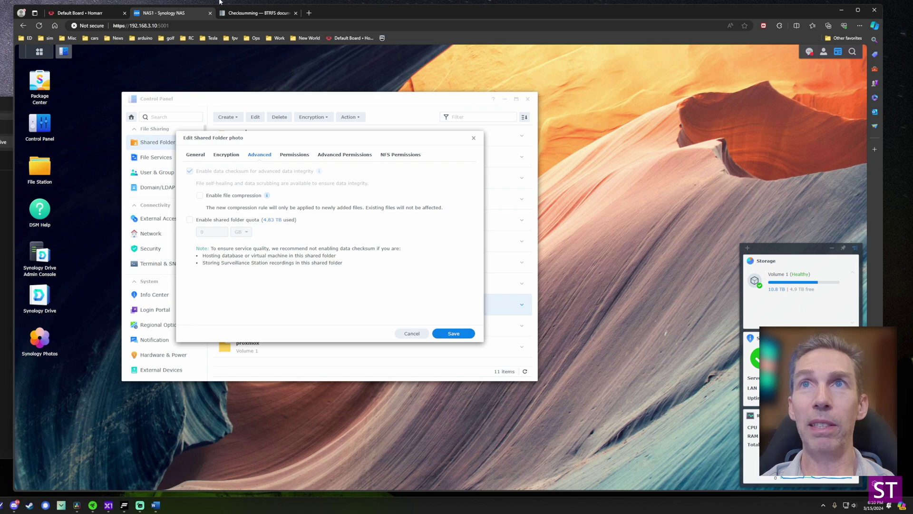
click(247, 13)
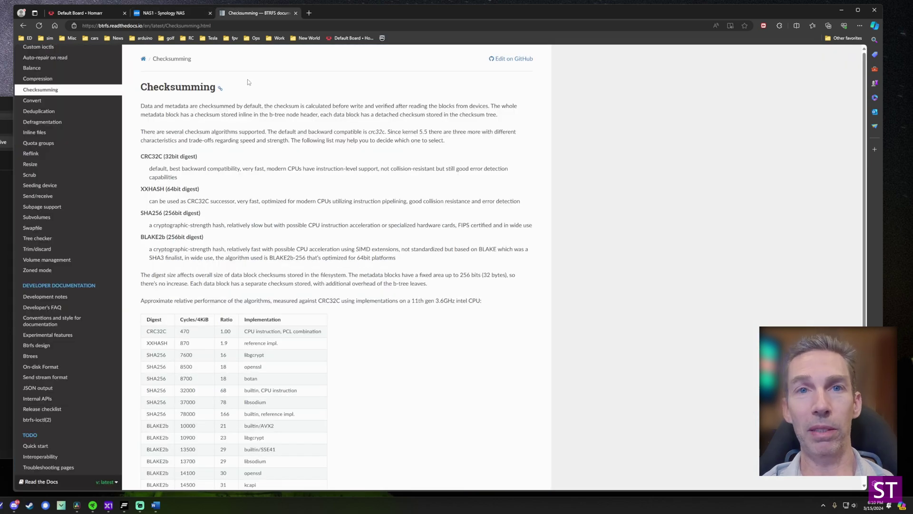
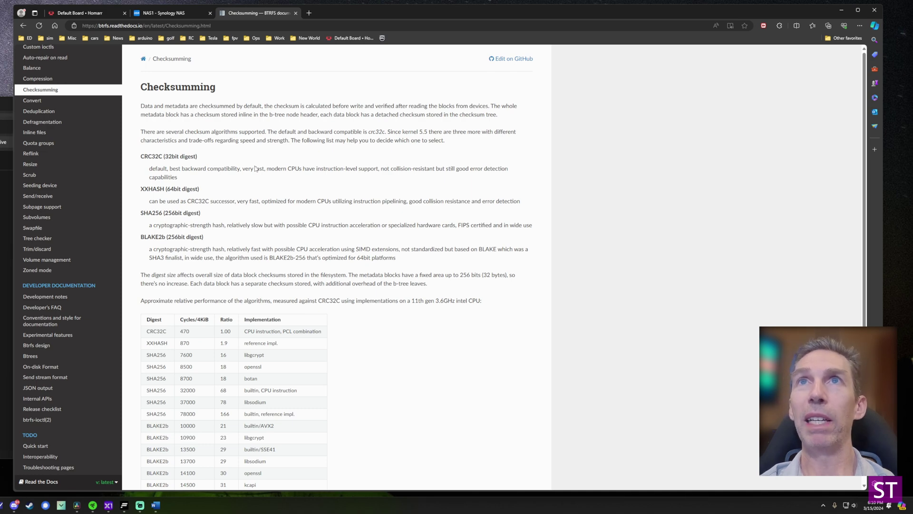
click(161, 16)
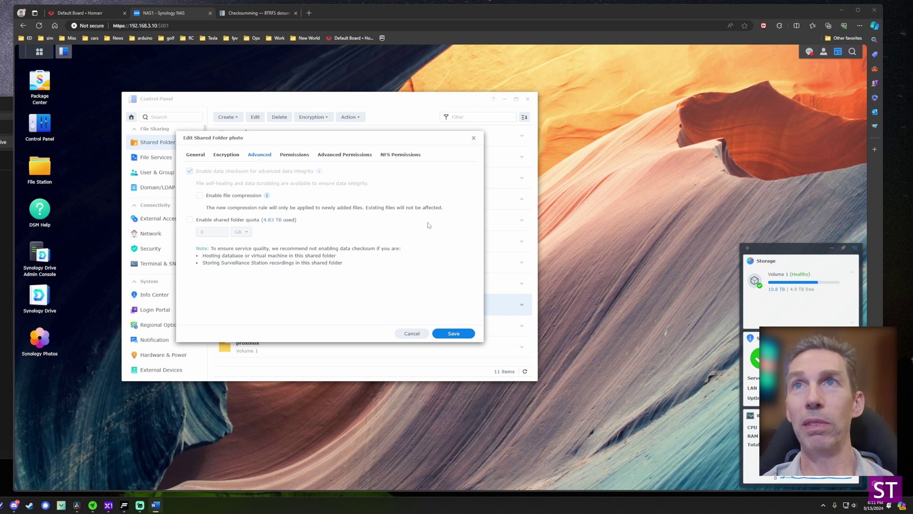
click(472, 139)
click(527, 99)
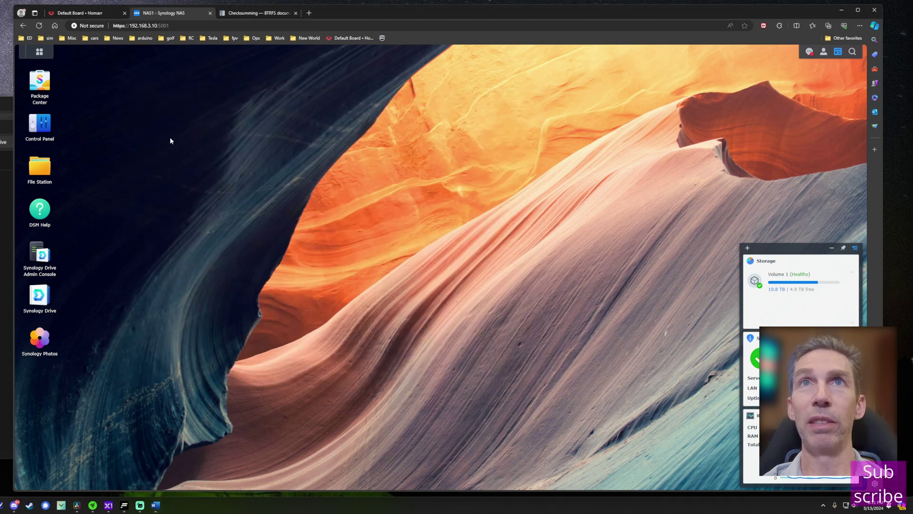
Examine the data scrubbing schedule for Storage Pool 1 in Storage Manager and close it without changes
click(41, 51)
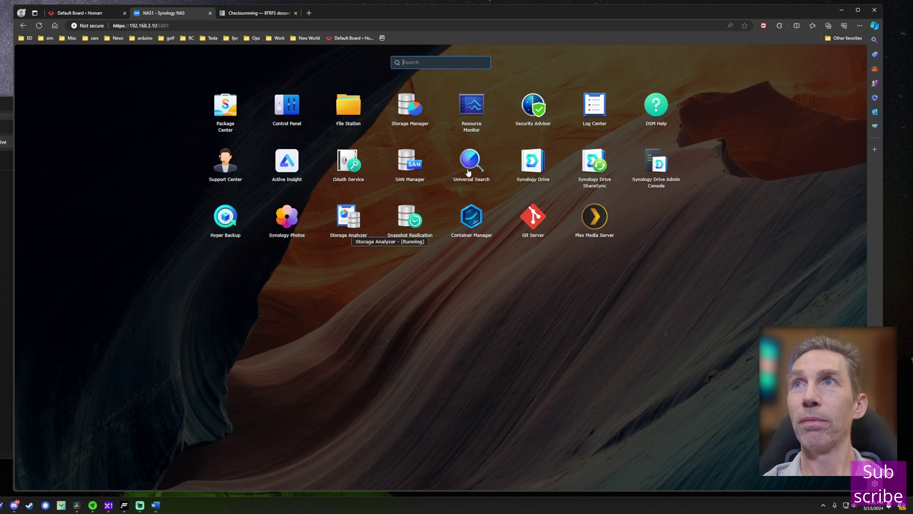
click(404, 115)
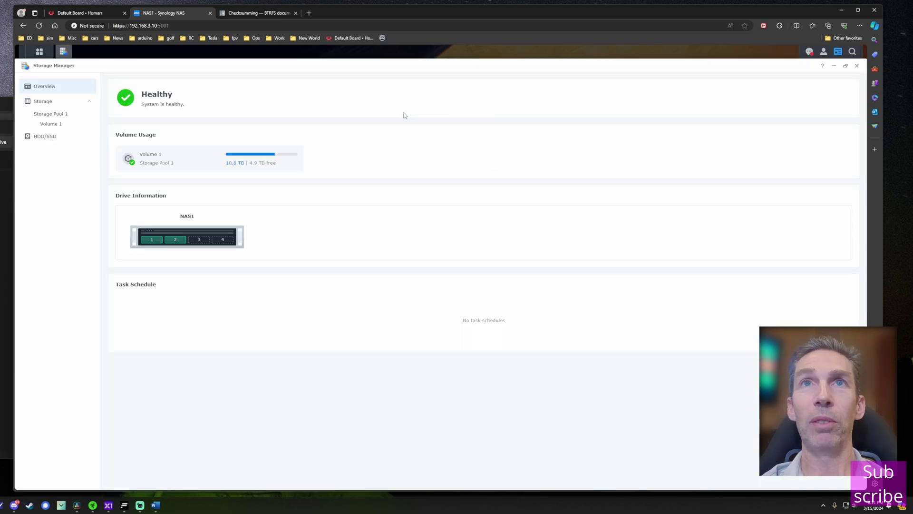
click(207, 156)
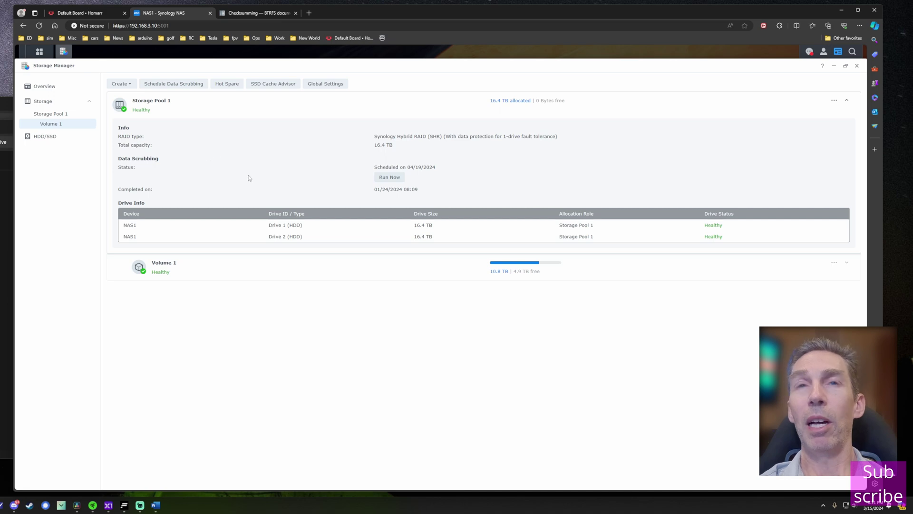
click(181, 86)
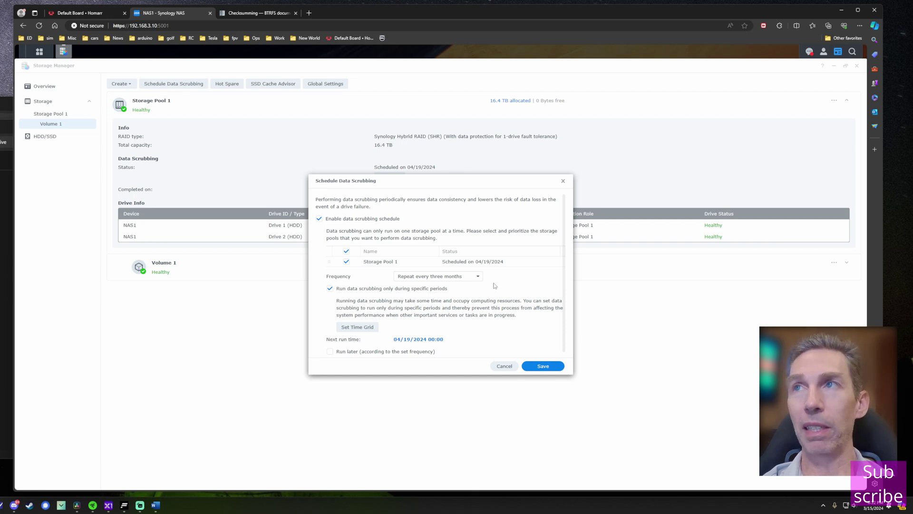
click(563, 182)
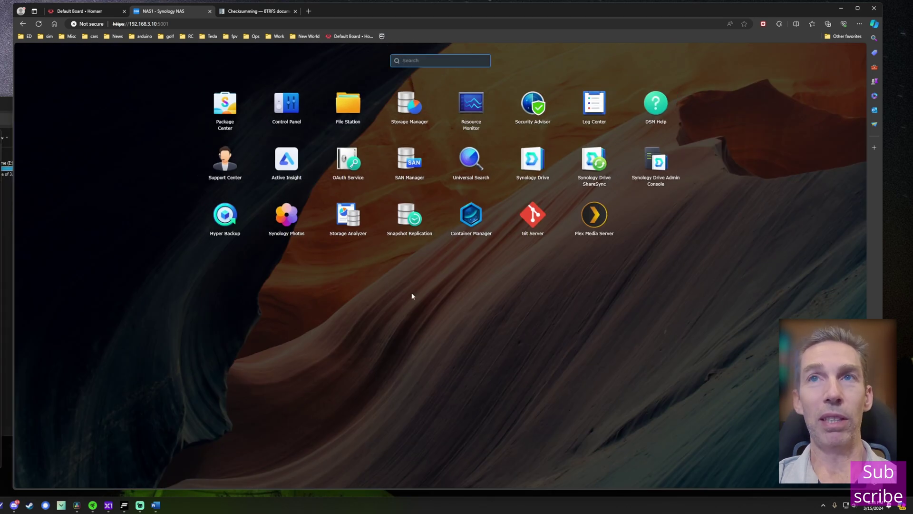
Open Snapshot Replication and review the snapshot protection status of all shared folders
click(407, 221)
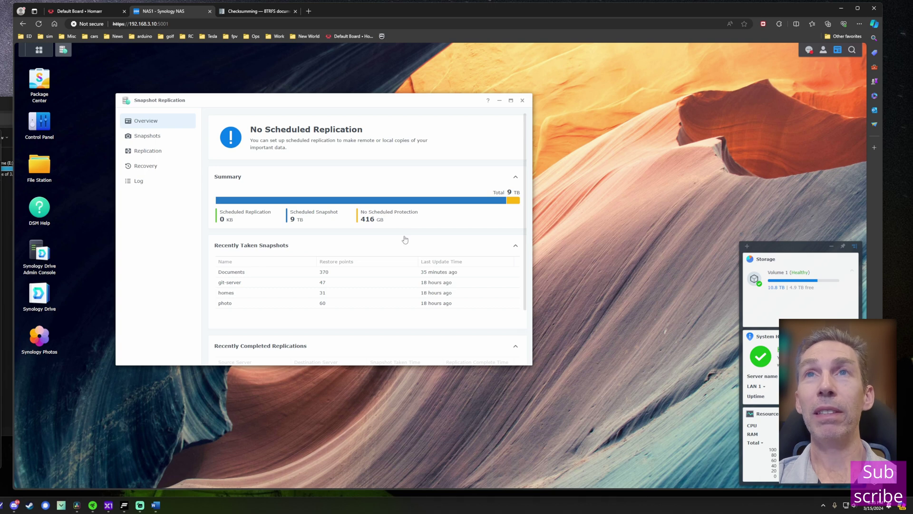
click(152, 138)
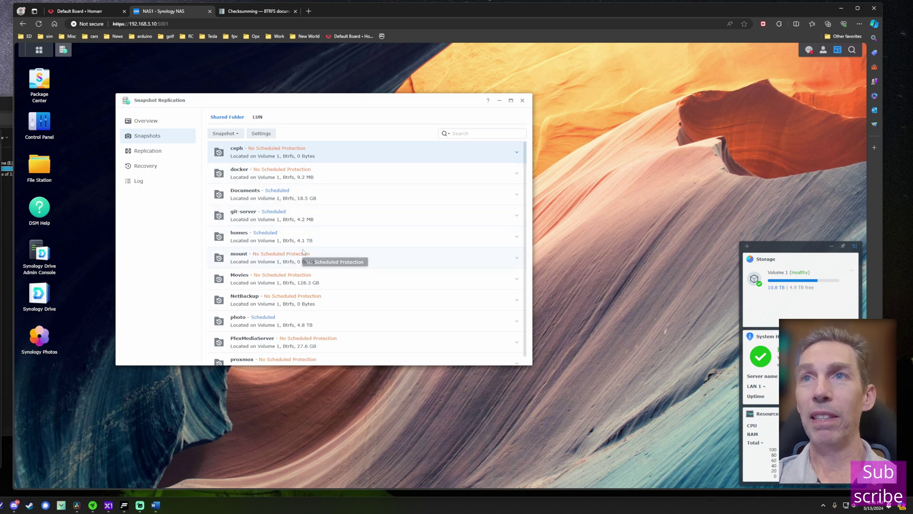
scroll(314, 273, down, 1)
scroll(313, 271, up, 1)
scroll(321, 278, down, 1)
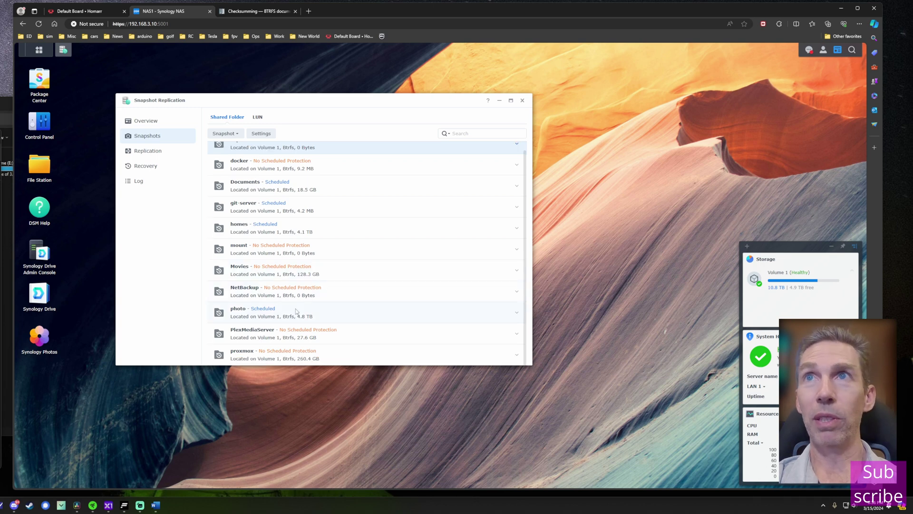
Examine the photo shared folder's snapshot schedule, retention policy and immutable snapshot settings, closing them without changes
click(249, 317)
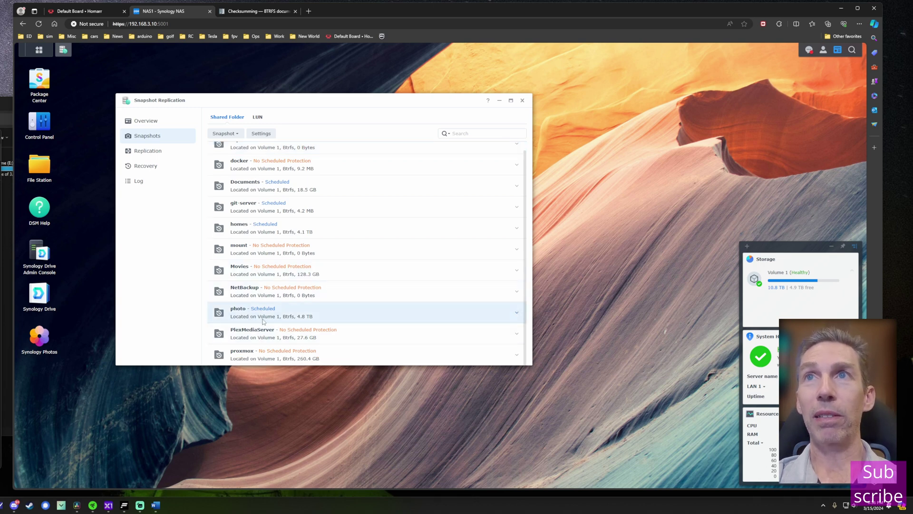
click(260, 133)
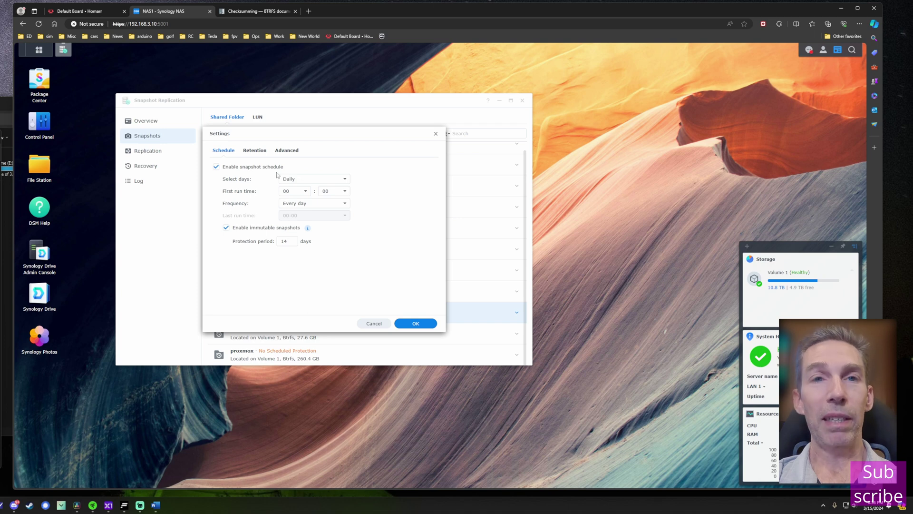
click(255, 150)
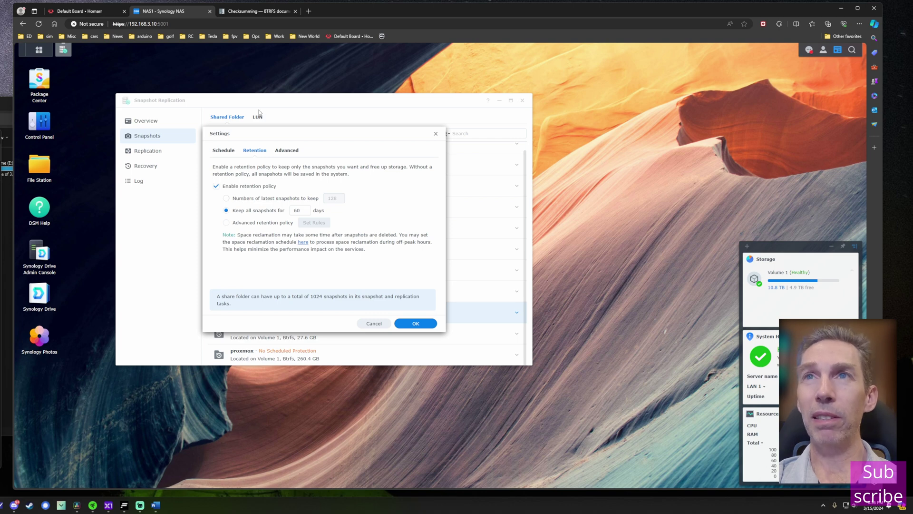
click(223, 150)
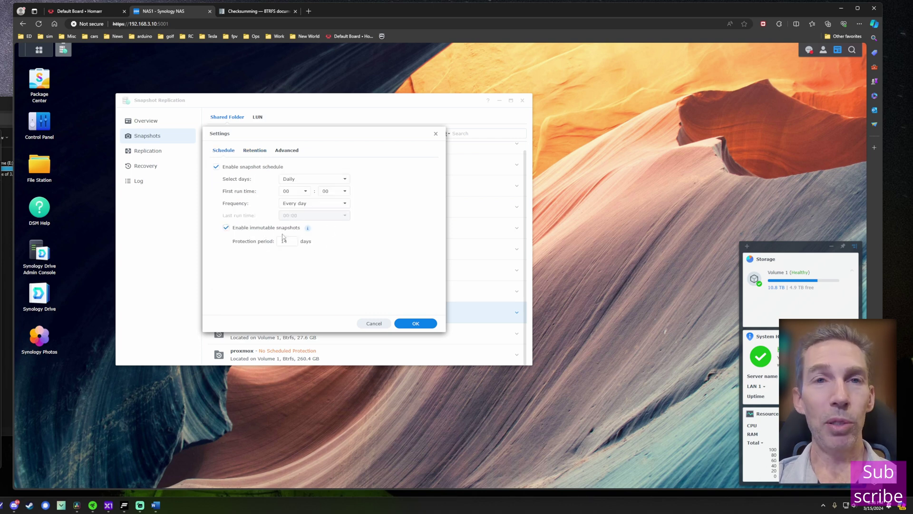
click(436, 135)
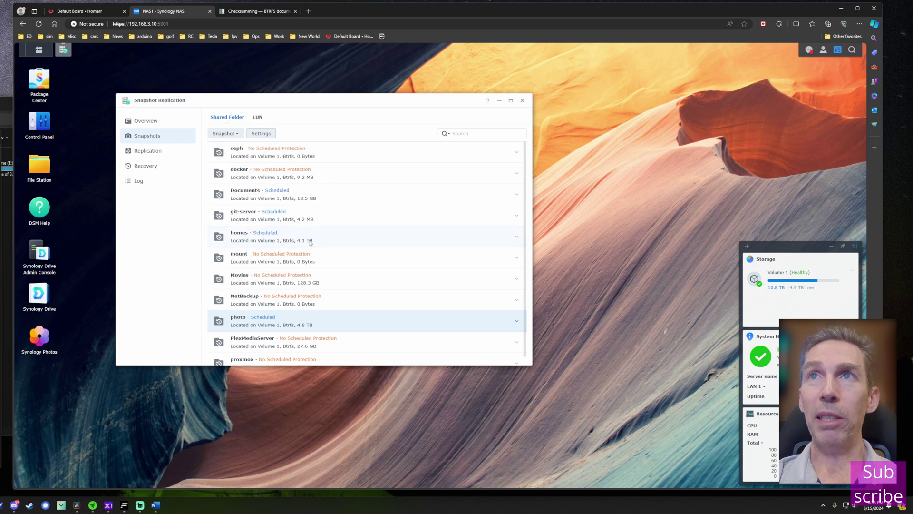
Examine the Documents shared folder's snapshot schedule, immutable snapshot explanation and retention policy, closing the settings without changes
click(243, 195)
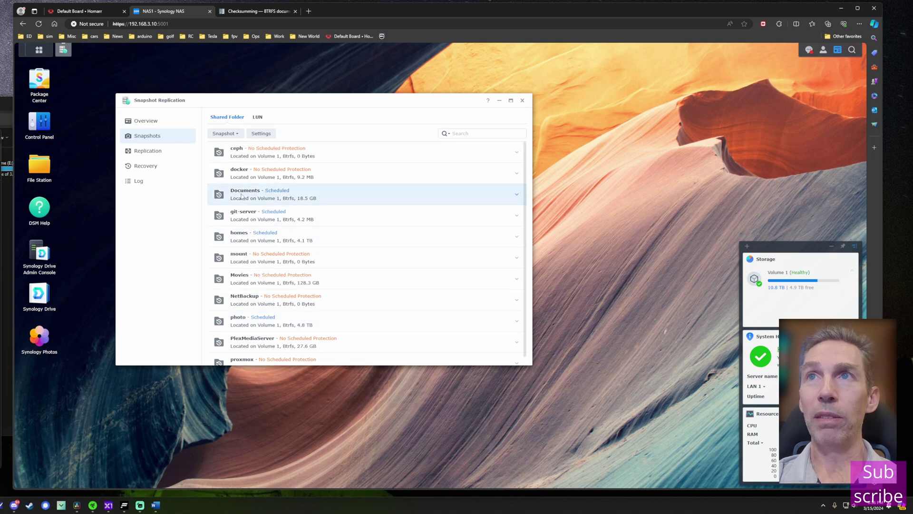
click(261, 134)
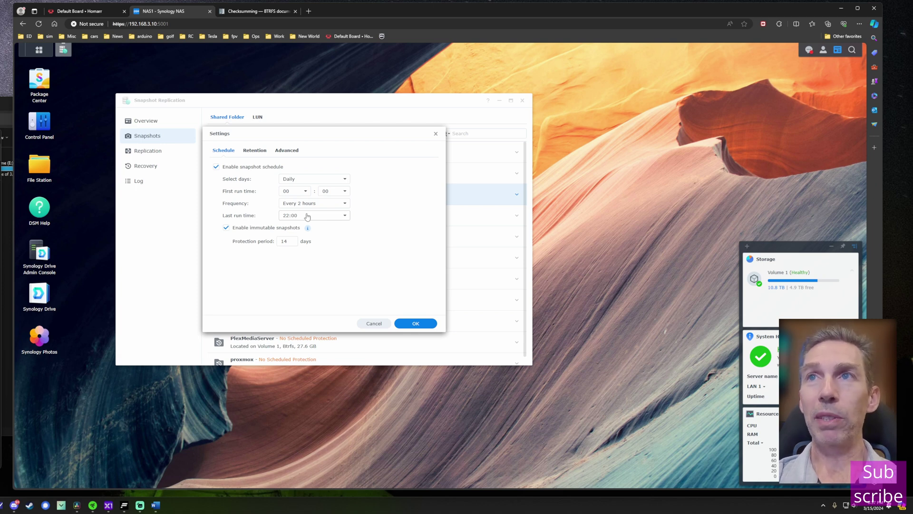
mouse_move(308, 229)
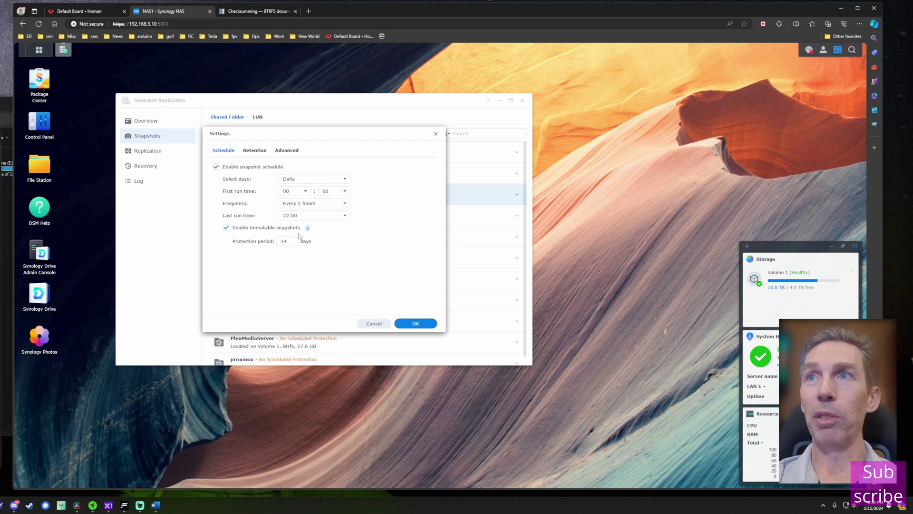
mouse_move(308, 231)
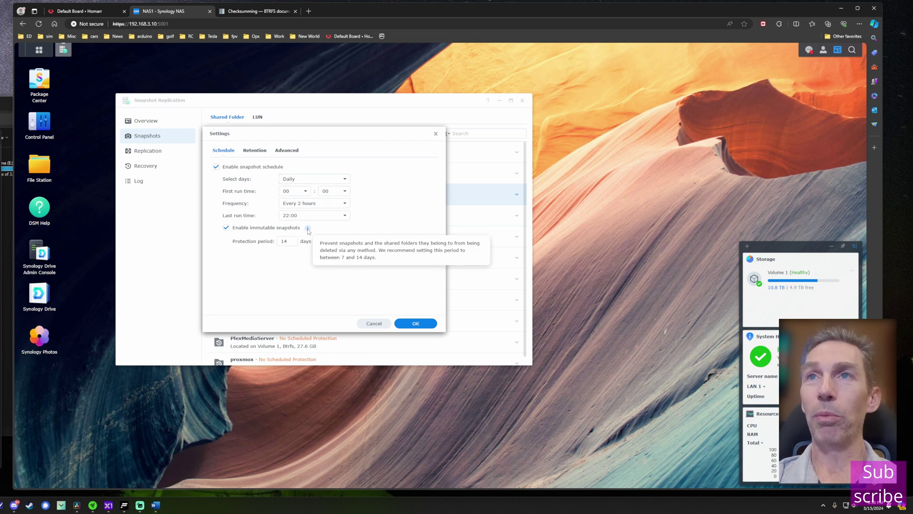
click(257, 150)
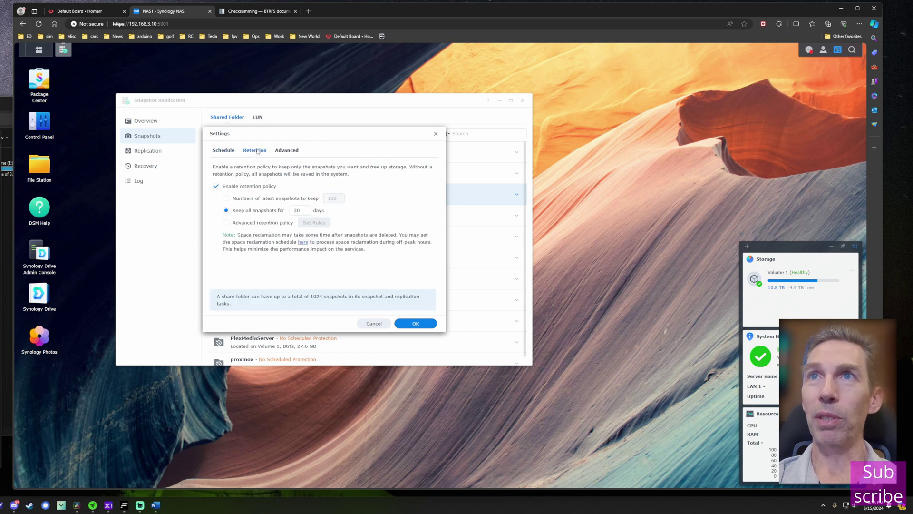
click(224, 151)
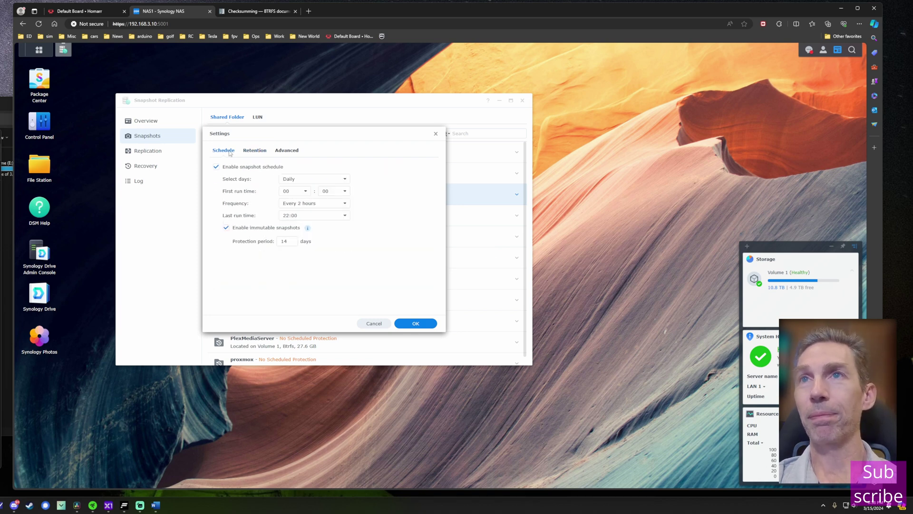
click(435, 134)
Review the snapshot protection status of the remaining shared folders, including git-server, homes and proxmox
scroll(327, 277, down, 1)
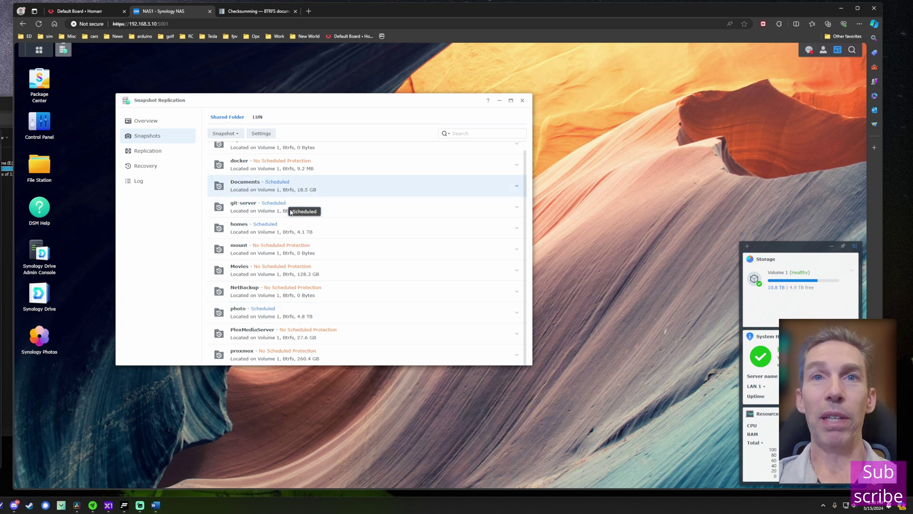
click(271, 213)
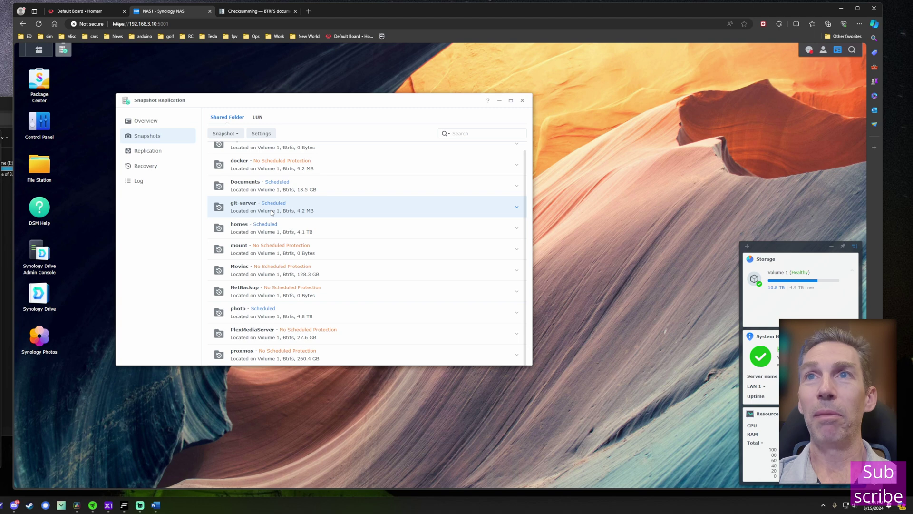
click(268, 234)
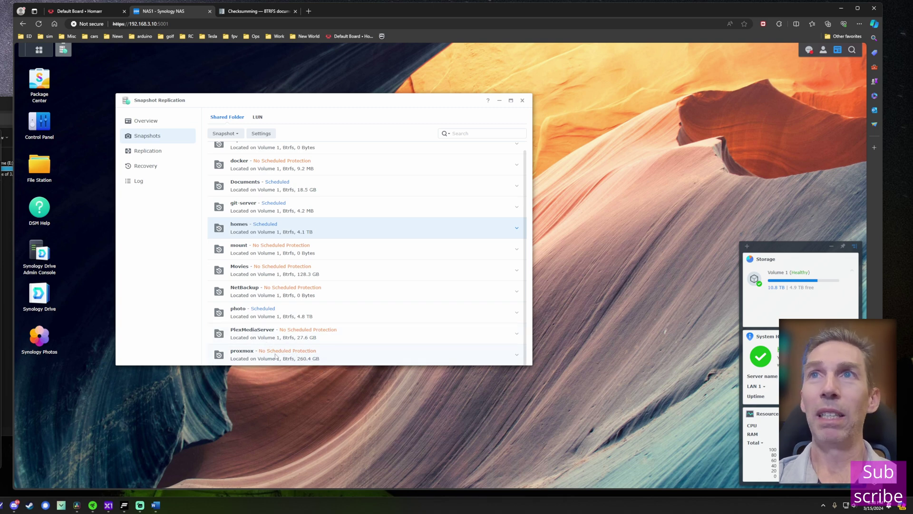
scroll(328, 337, up, 1)
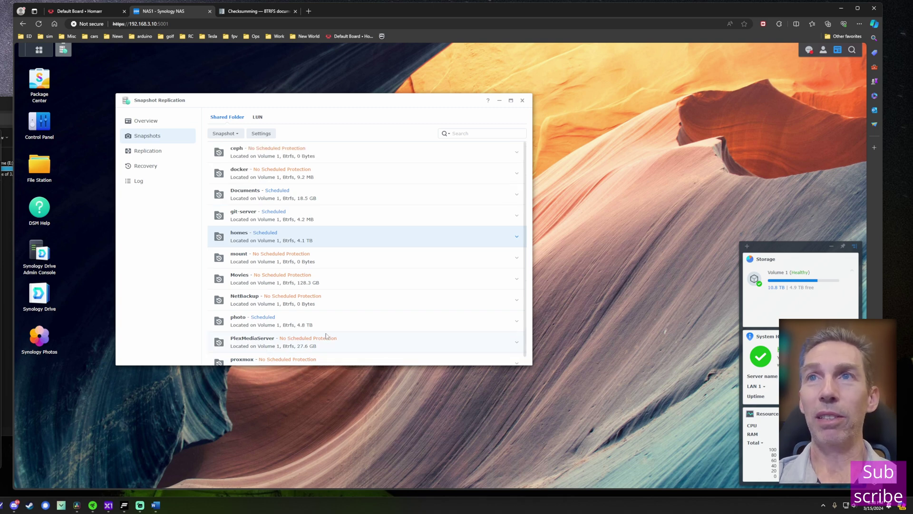
scroll(330, 318, down, 1)
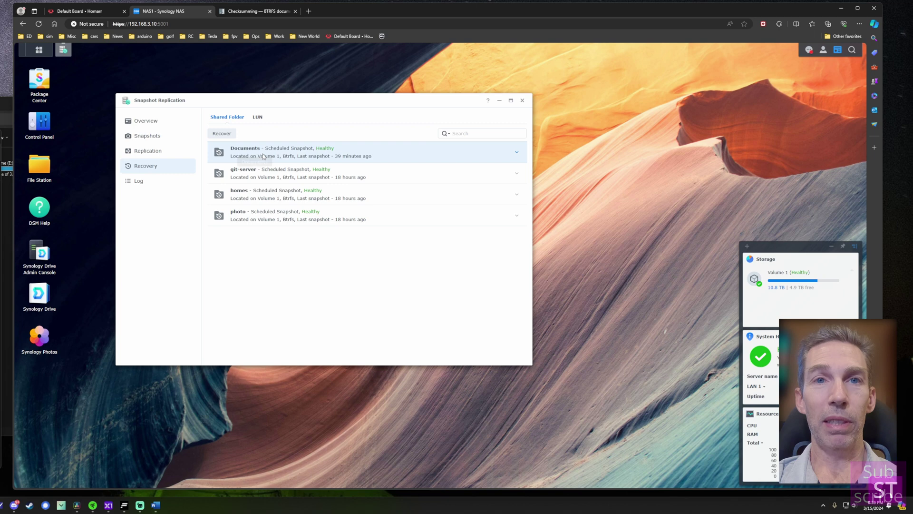
Open the list of recoverable snapshots for the Documents folder and look through it from the newest to the oldest
click(222, 134)
scroll(451, 205, down, 3)
scroll(452, 205, up, 3)
mouse_move(450, 202)
mouse_down()
mouse_move(445, 275)
mouse_move(450, 200)
mouse_up()
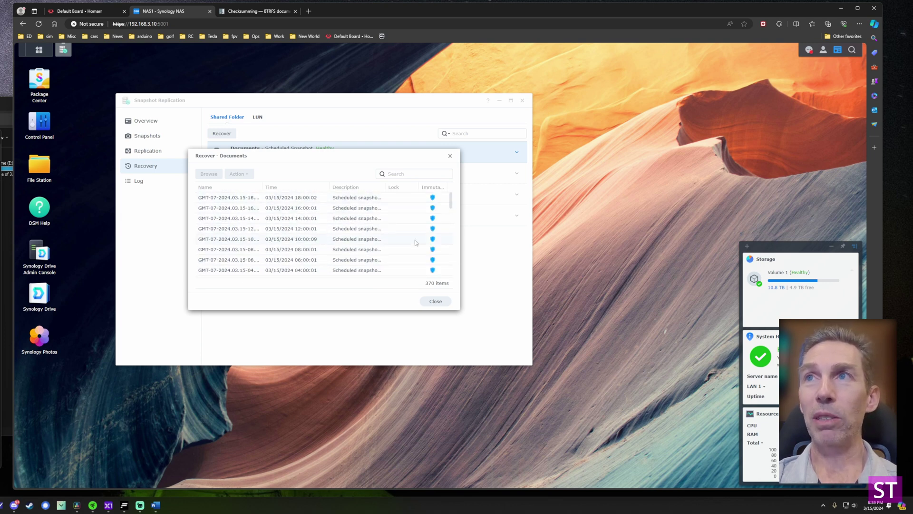
scroll(393, 255, down, 1)
scroll(394, 255, up, 1)
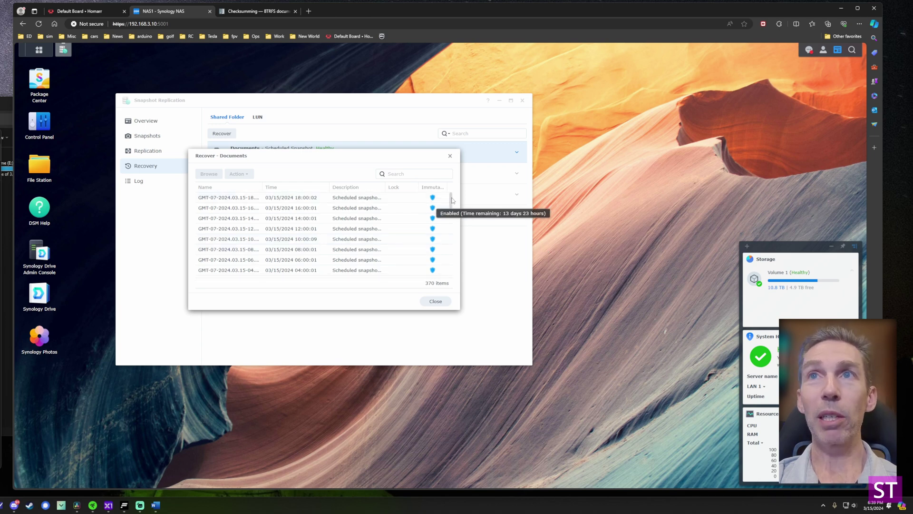
drag(452, 200, 450, 264)
Check the recovery and browse options for the 02/16/2024 20:00:01 Documents snapshot, declining to make snapshots visible and closing the list
click(362, 230)
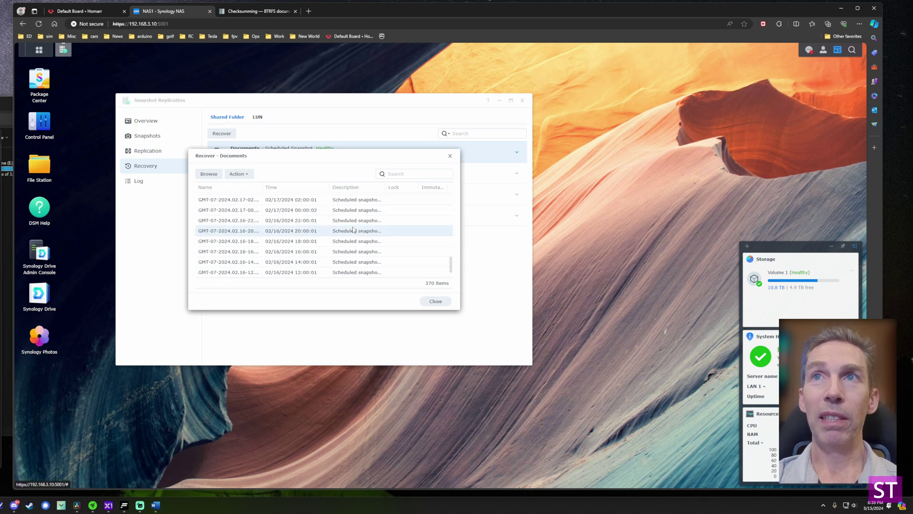
click(240, 174)
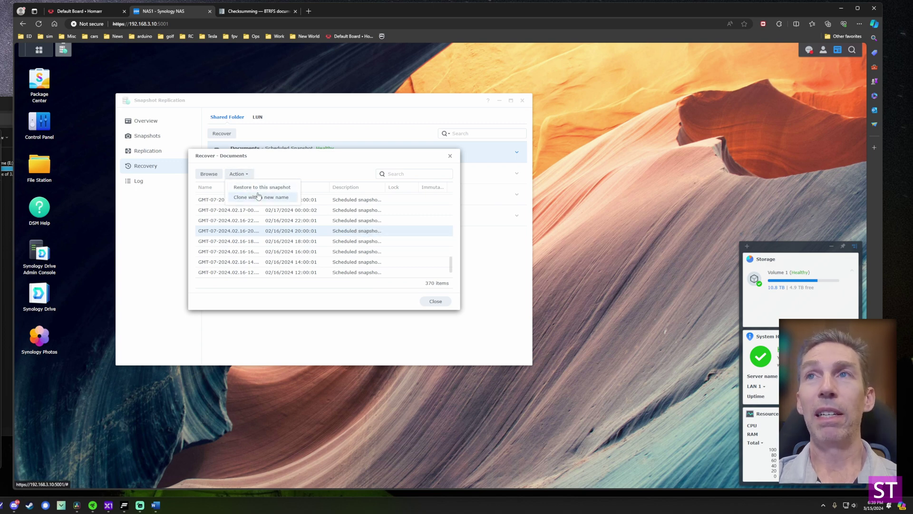
click(215, 174)
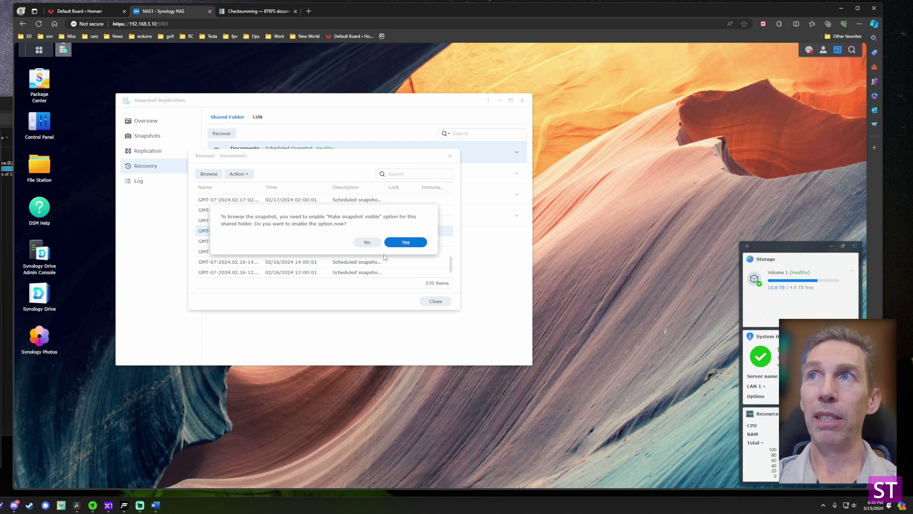
click(368, 243)
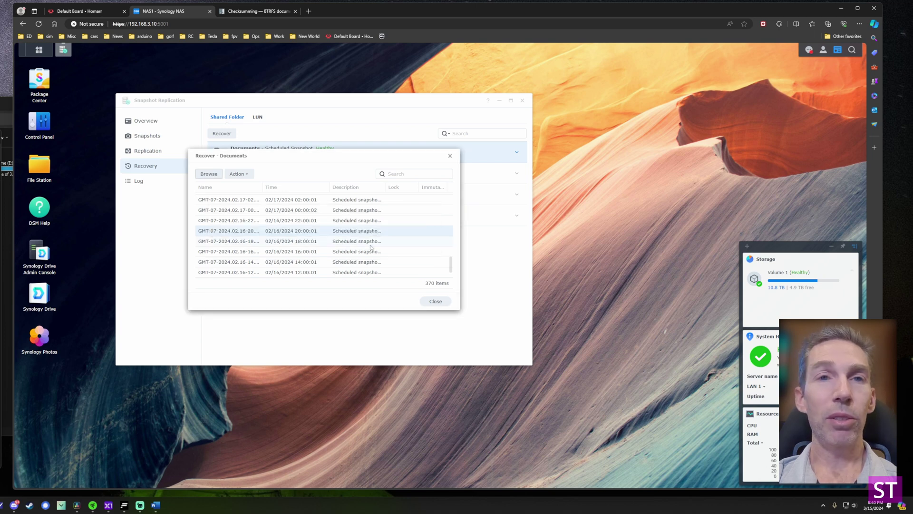
click(450, 156)
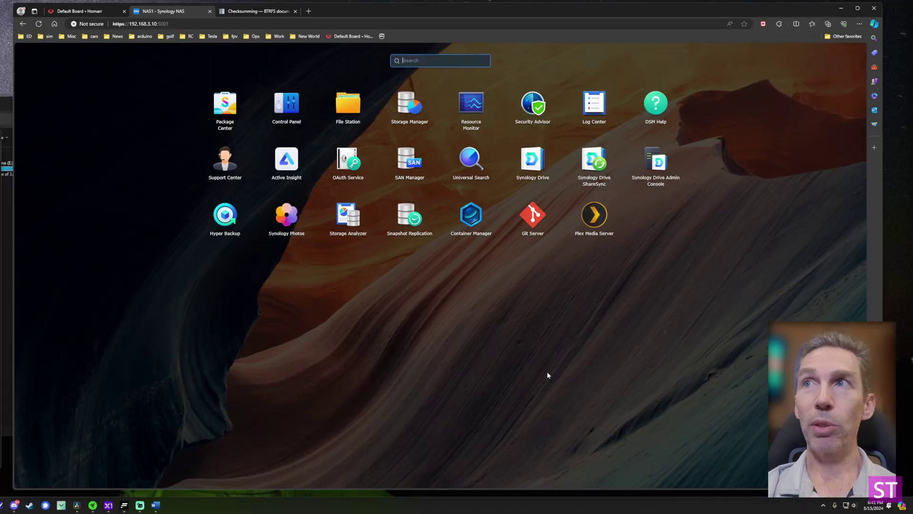
Open Hyper Backup and examine the destinations offered for a new Entire System backup task, returning to the backup type selection
click(226, 219)
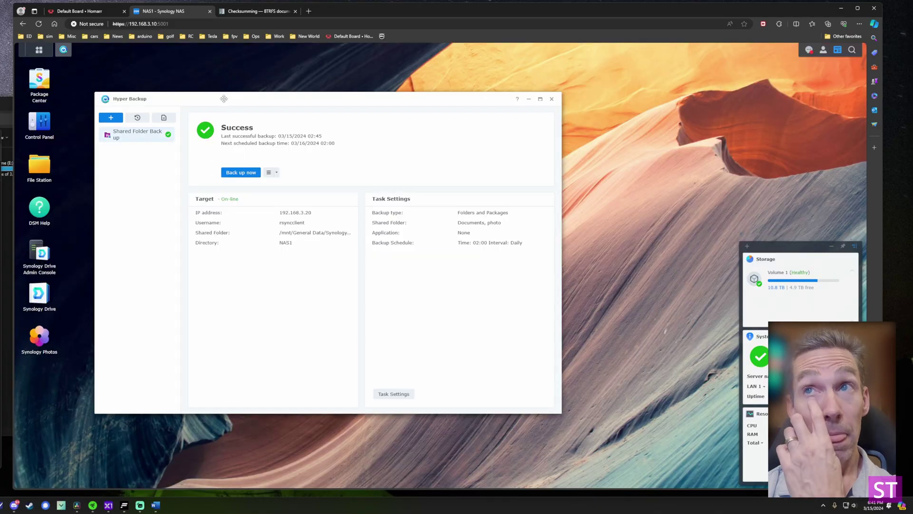
drag(226, 100, 242, 85)
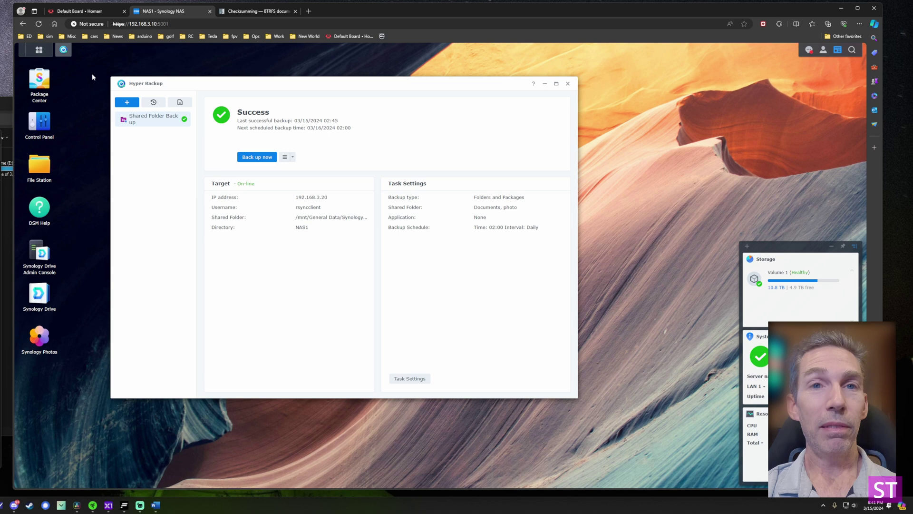
click(127, 103)
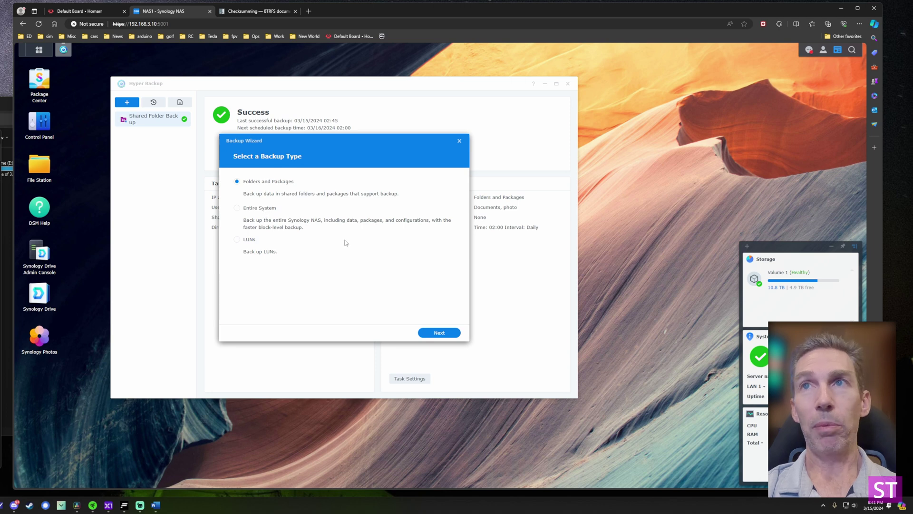
click(275, 209)
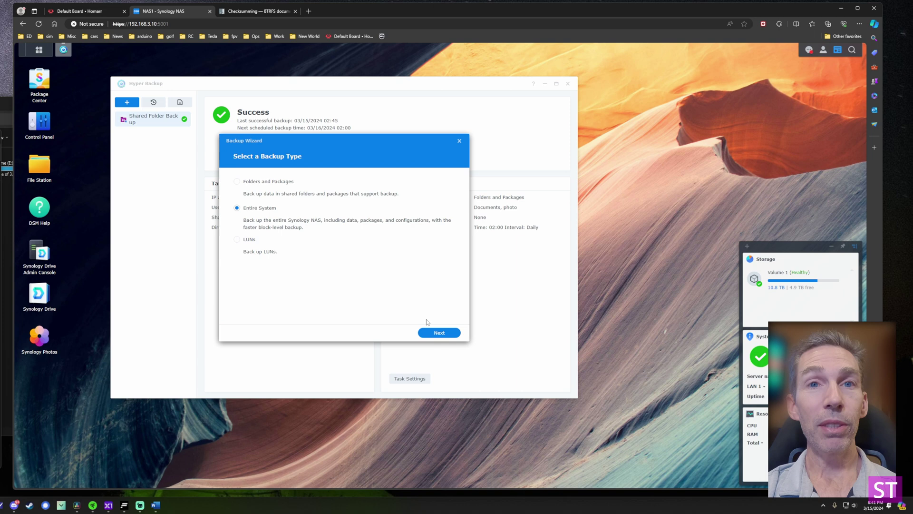
click(439, 333)
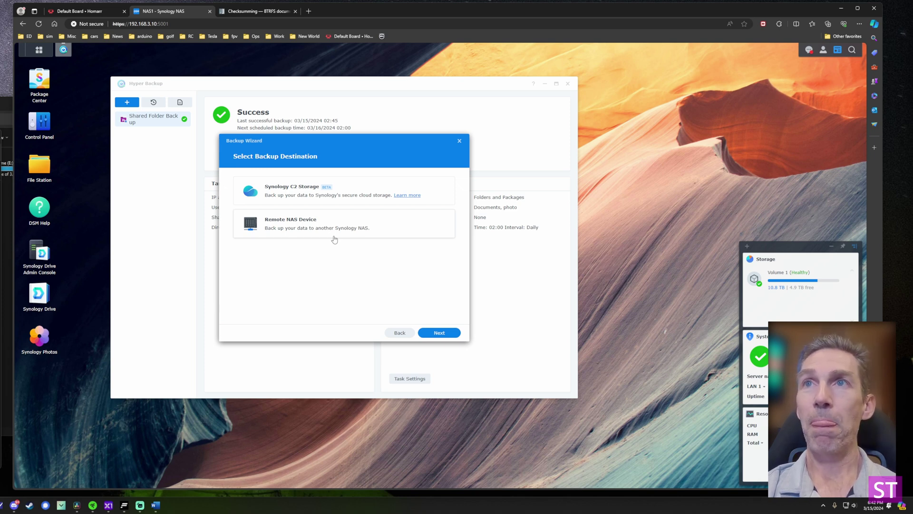
click(399, 332)
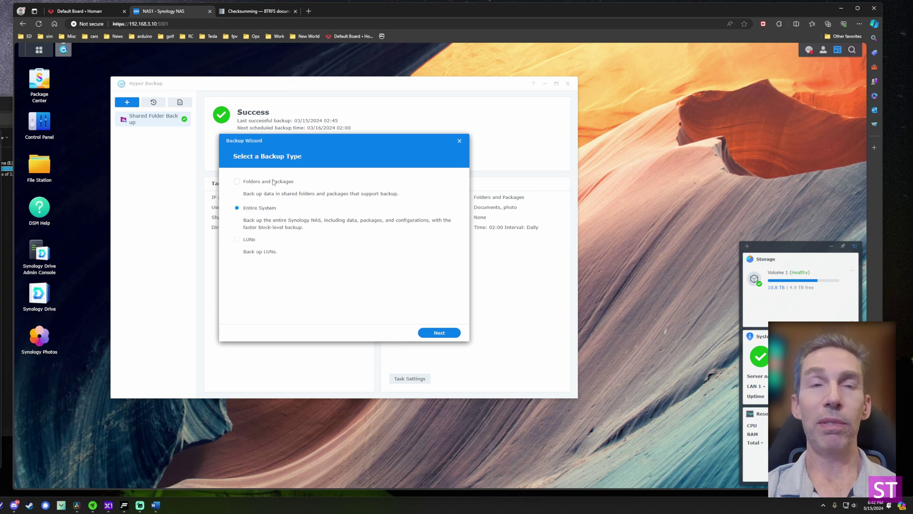
Examine all backup destinations offered for a Folders and Packages task, including cloud services and file servers, and close the wizard without creating it
click(439, 333)
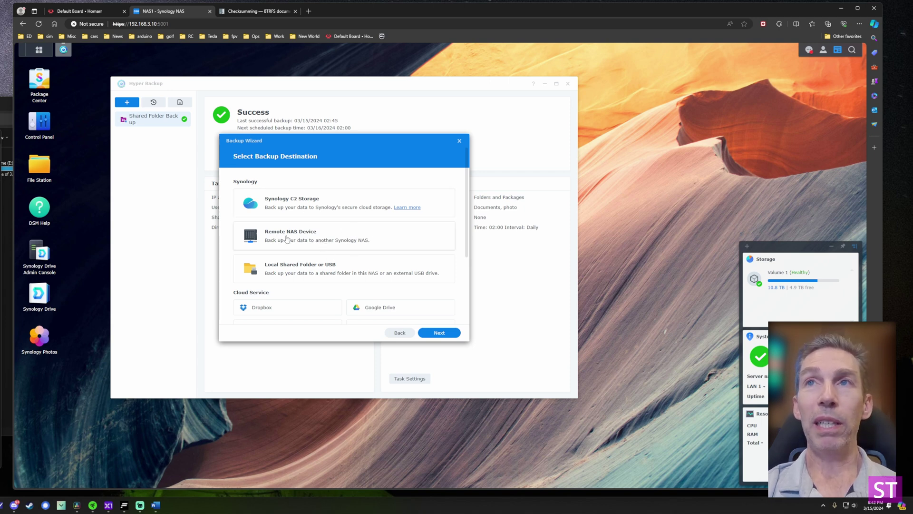
scroll(288, 240, down, 1)
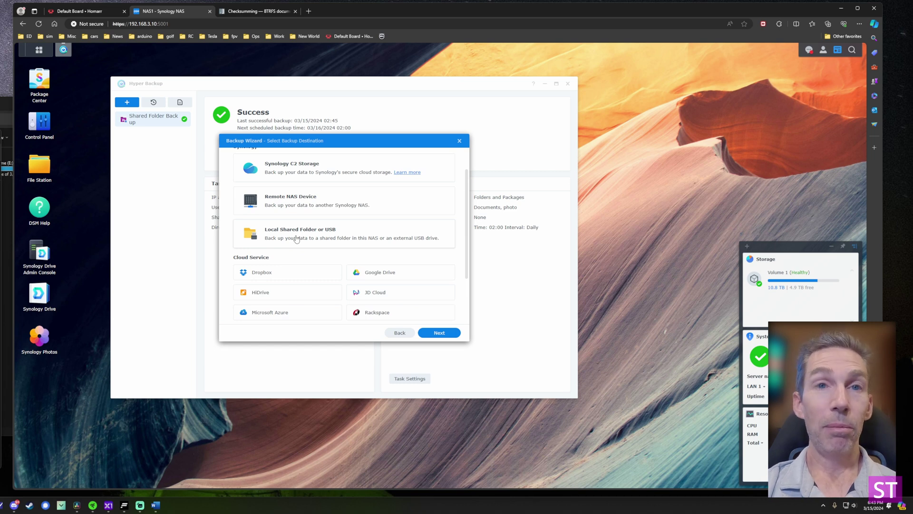
scroll(296, 239, down, 1)
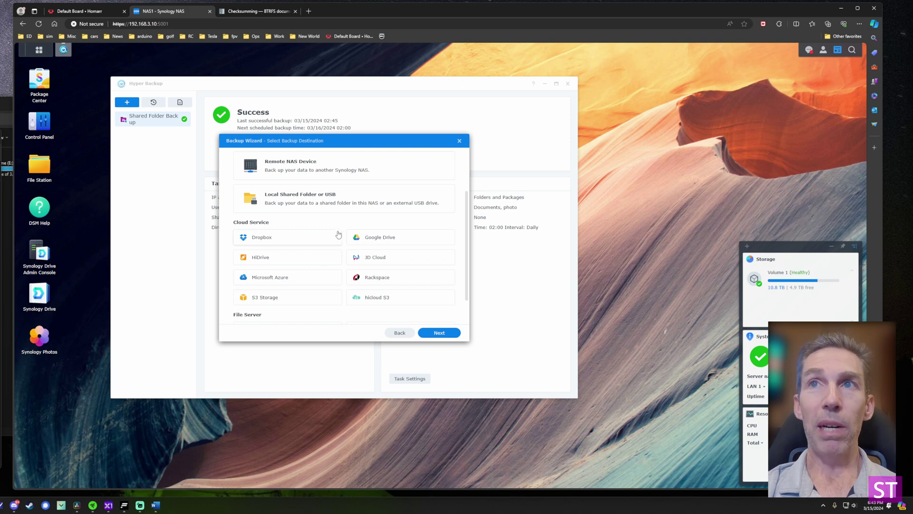
scroll(332, 249, down, 1)
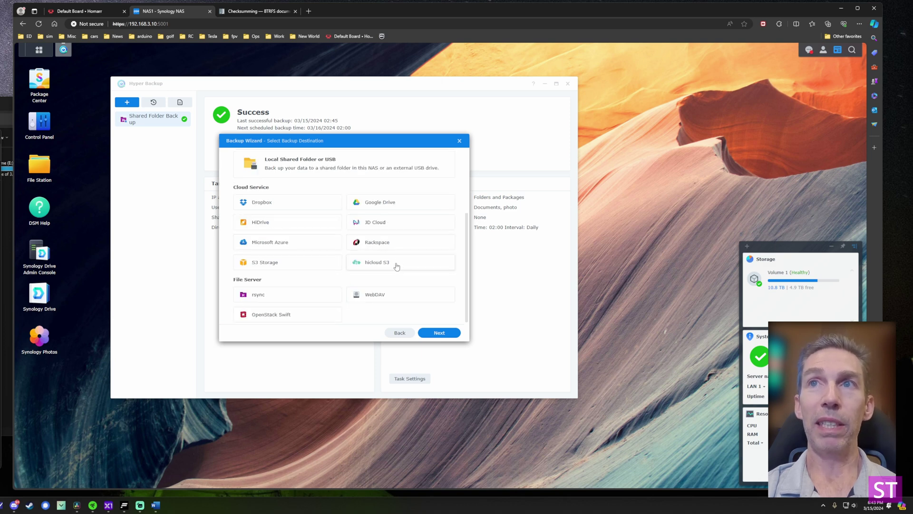
scroll(316, 265, down, 1)
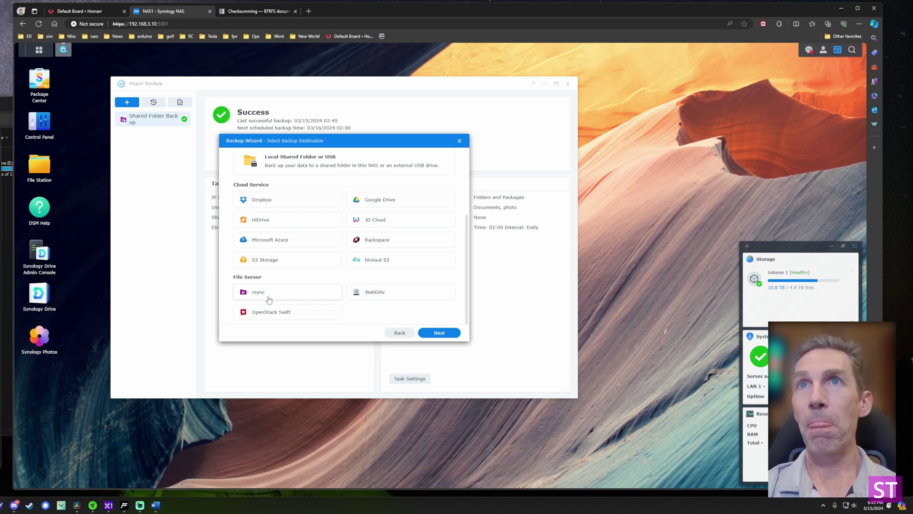
click(398, 333)
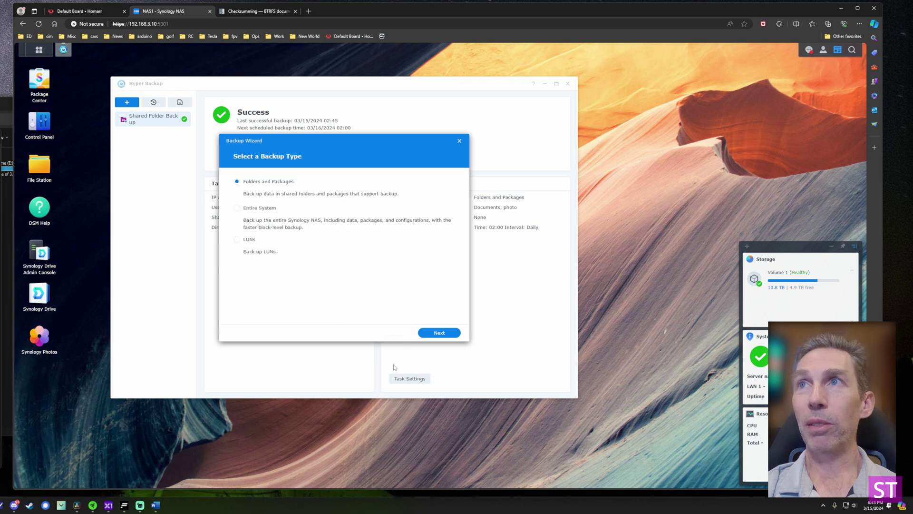
click(460, 142)
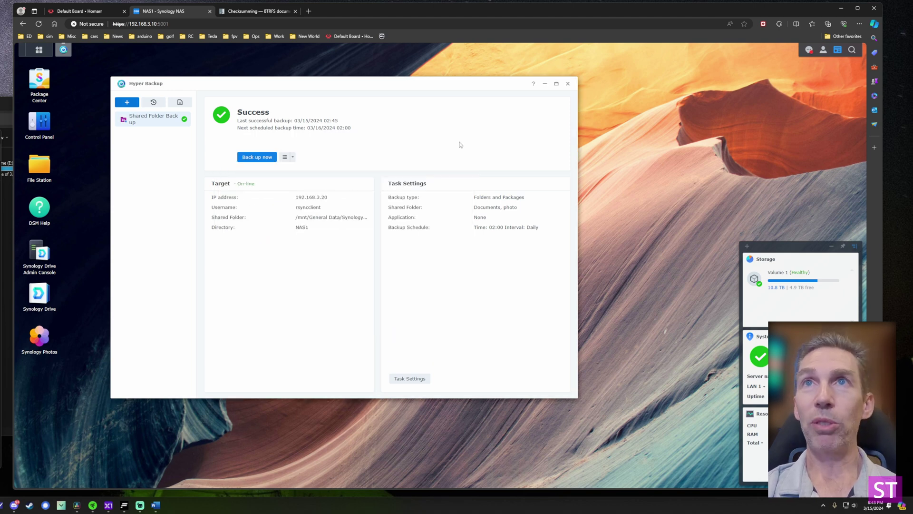
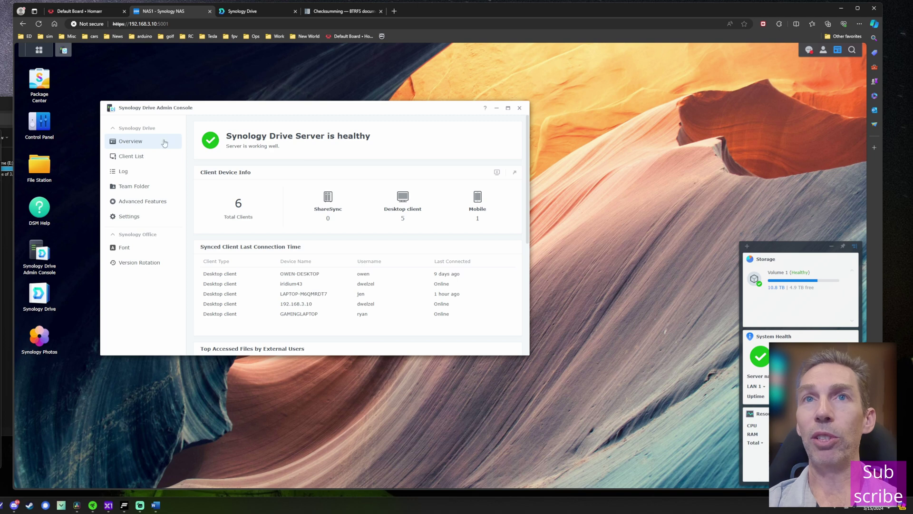
In Synology Drive Admin Console, review the team folders' status and version settings, selecting Documents and photo in turn
click(137, 186)
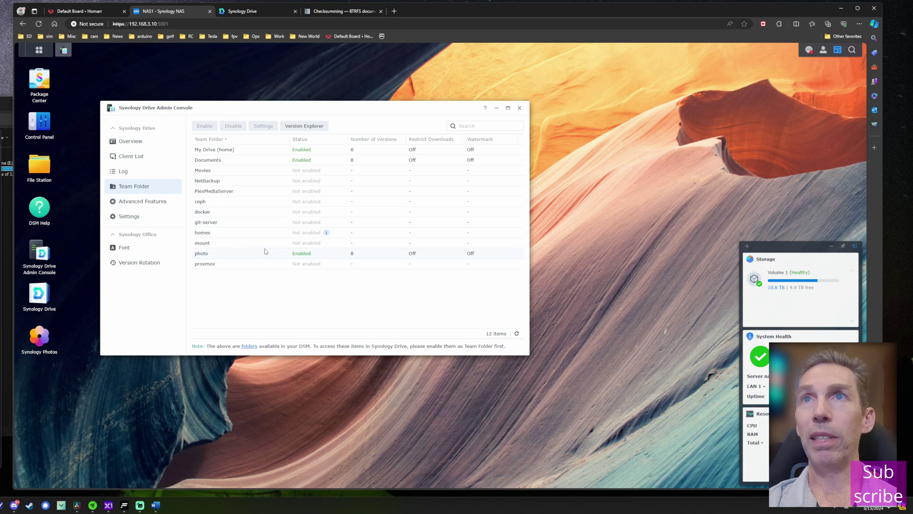
click(272, 162)
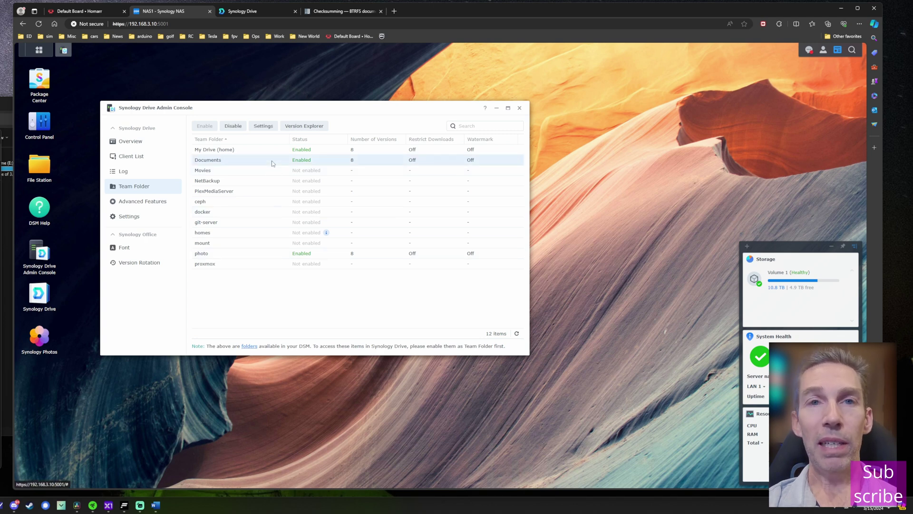
click(253, 257)
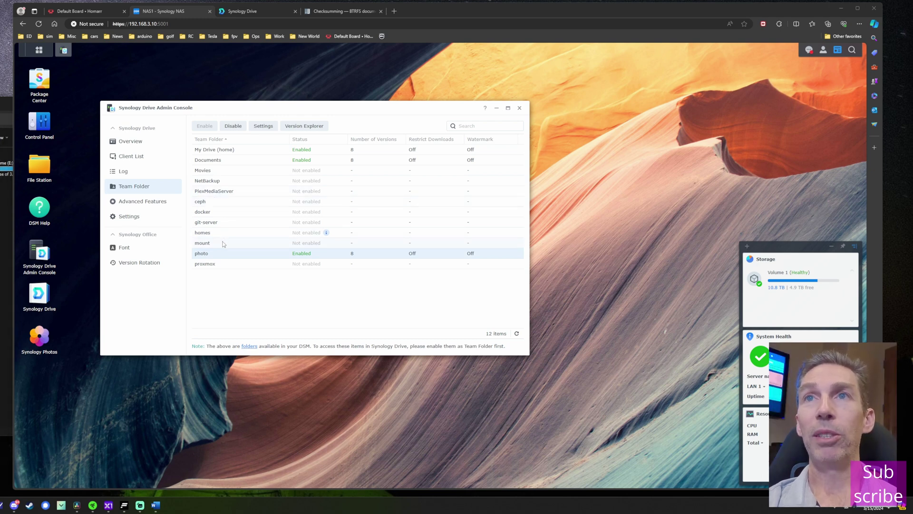
View the My Drive files in Synology Drive, and check the Admin Console's Advanced Features before returning to the Team Folder list
click(42, 300)
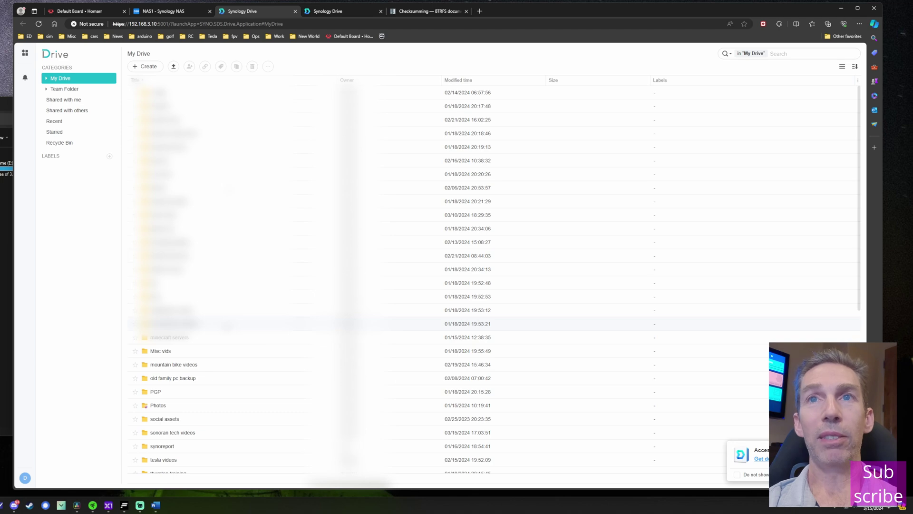
click(171, 12)
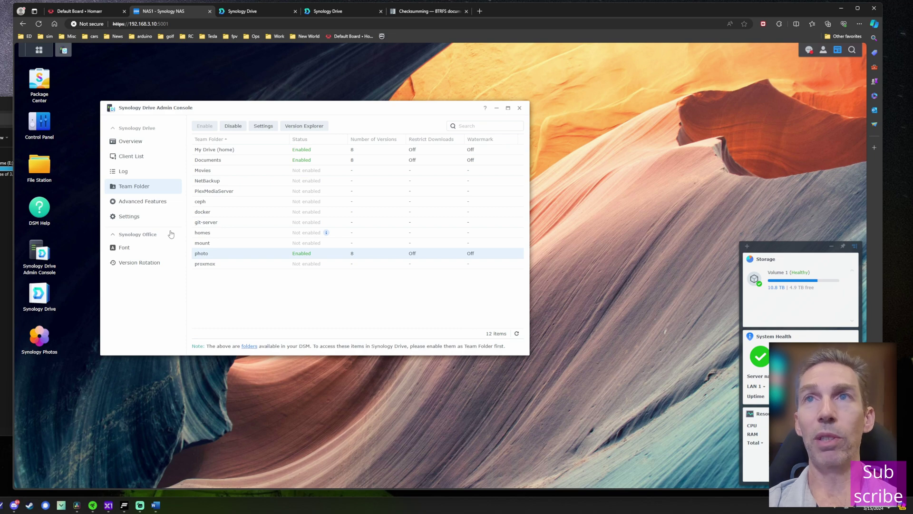
click(147, 201)
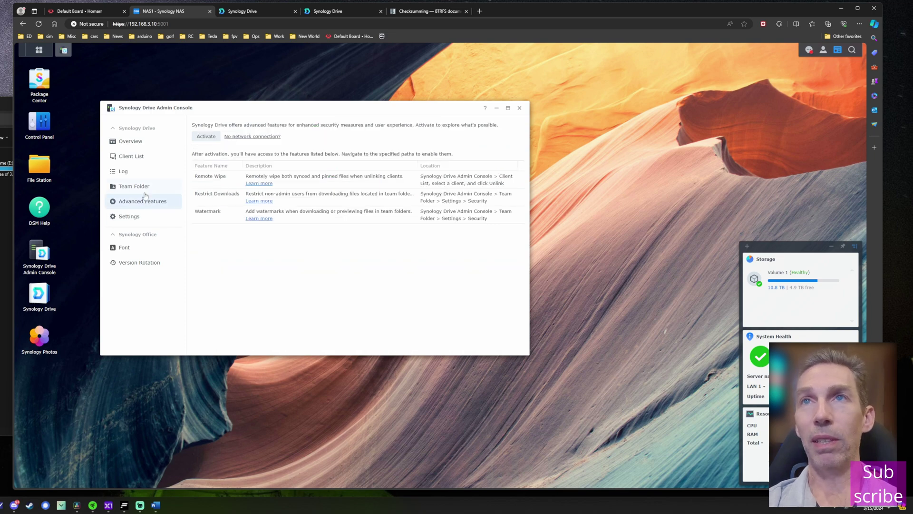
click(138, 187)
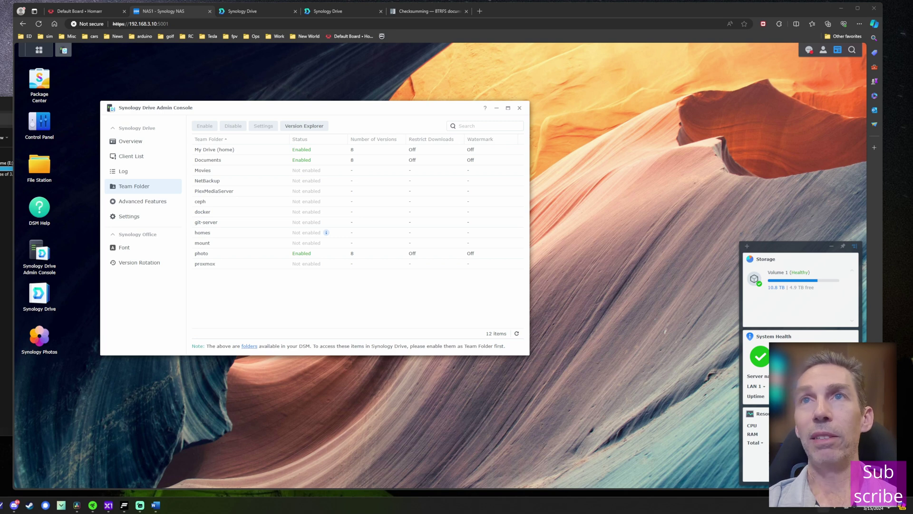
Open Synology Drive Client on the PC and review the NAS1 sync tasks, selecting My Drive, Documents and photo
click(856, 505)
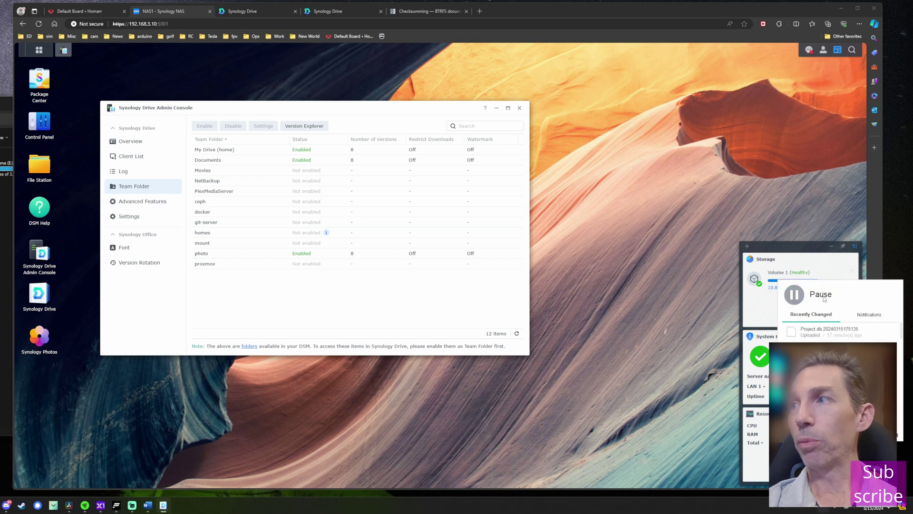
click(798, 510)
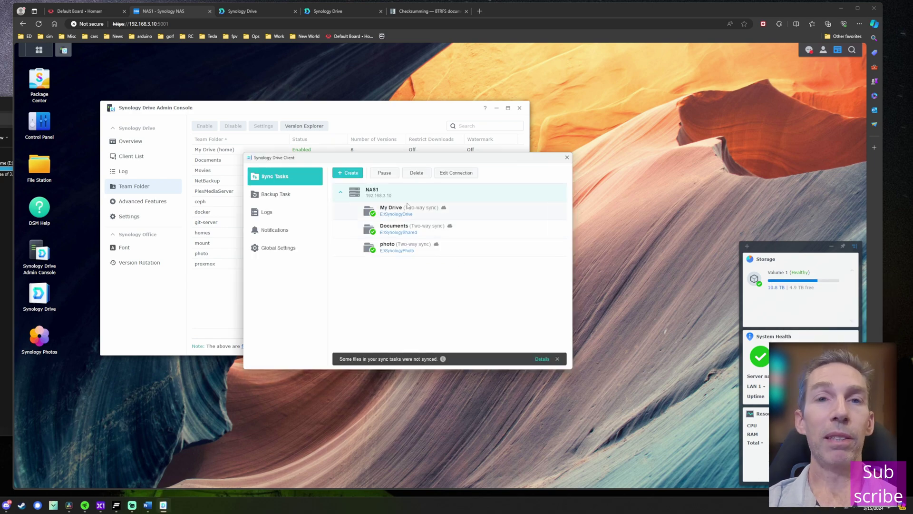
click(479, 249)
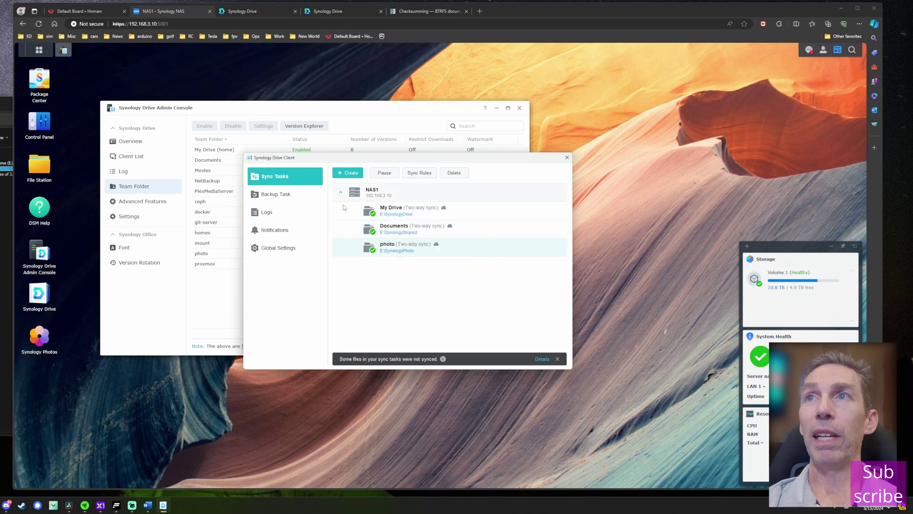
click(497, 215)
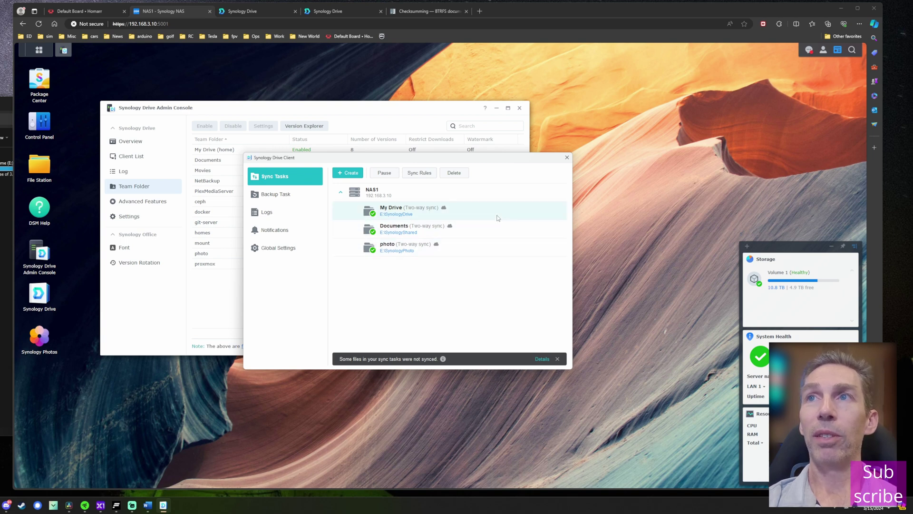
click(482, 237)
click(483, 255)
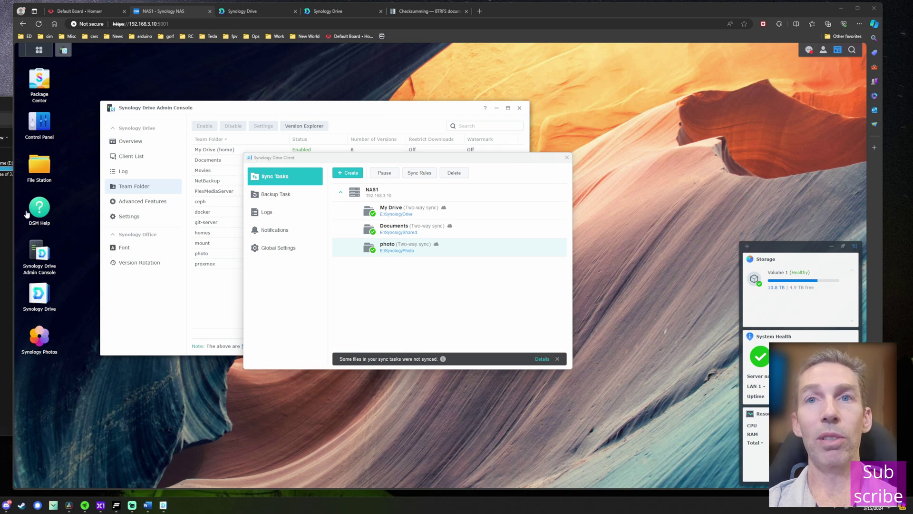
Examine the sync status of folders in My Drive's local folder E:\SynologyDrive, and close the folder, Synology Drive Client and Admin Console windows
click(398, 214)
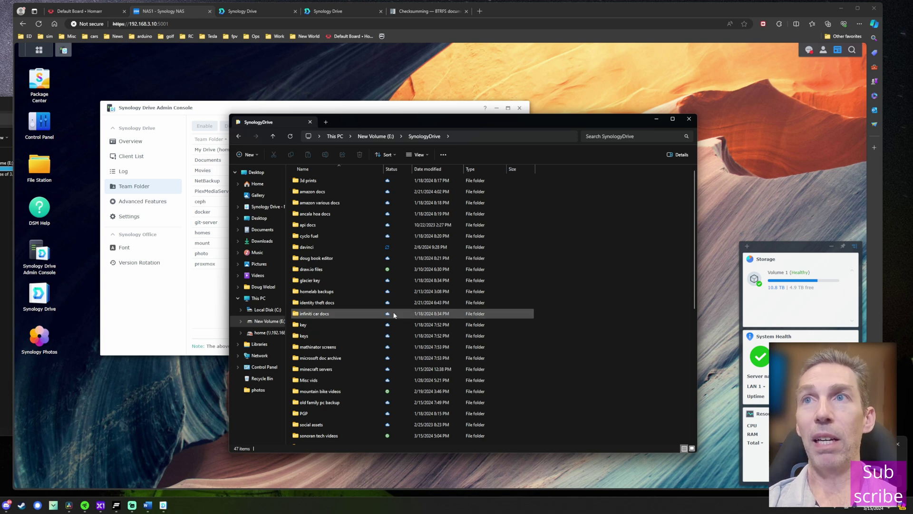
mouse_move(393, 315)
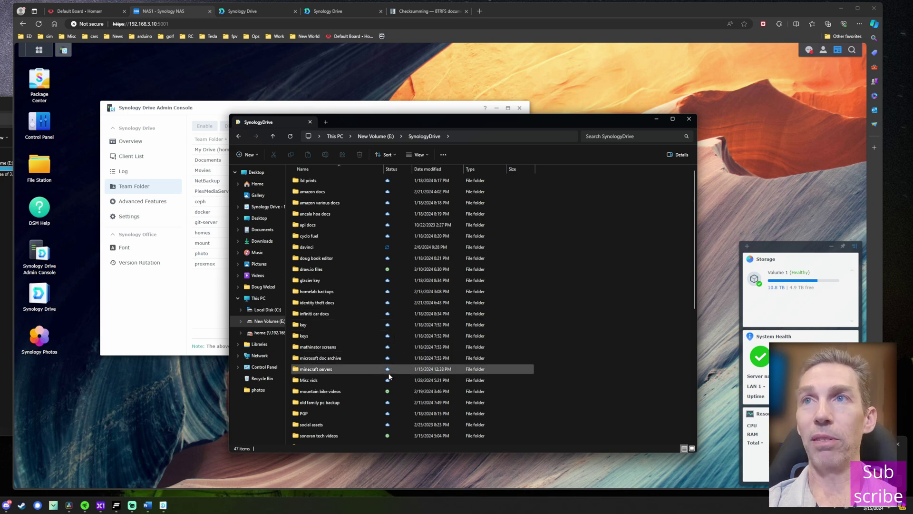
mouse_move(389, 376)
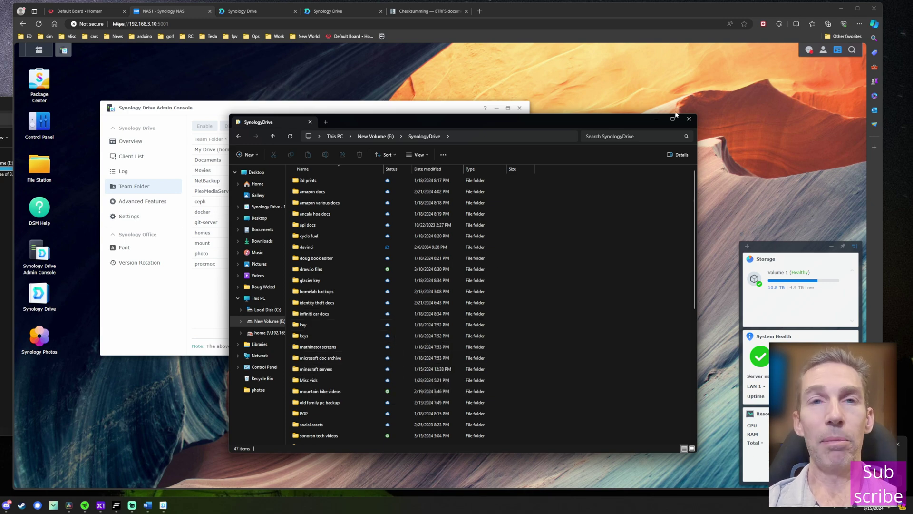
click(689, 118)
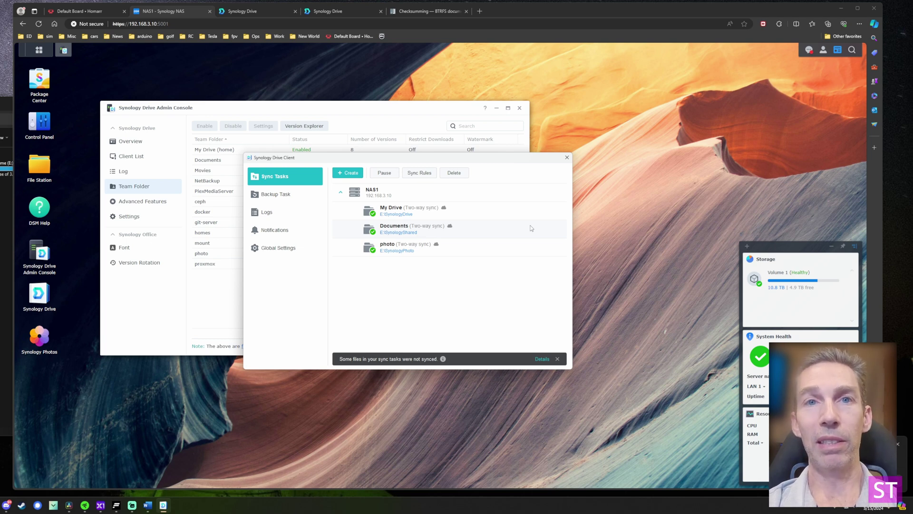
click(567, 157)
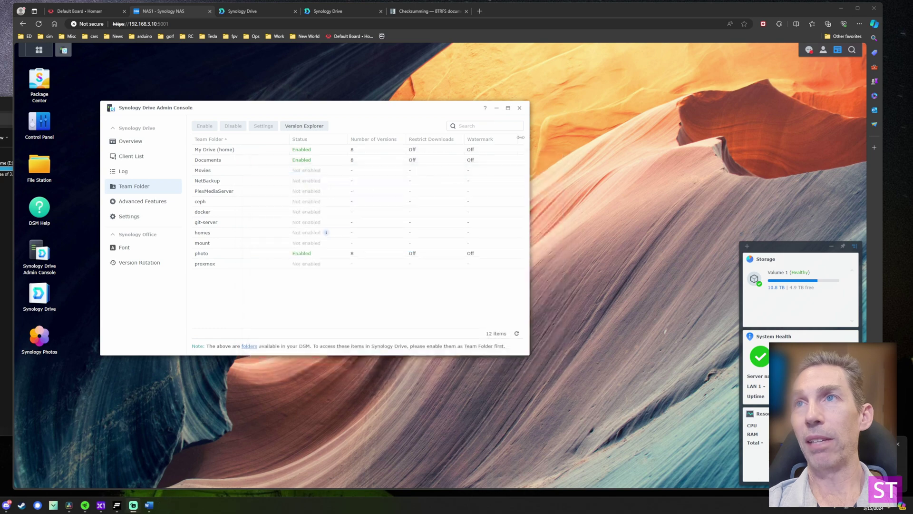
click(520, 107)
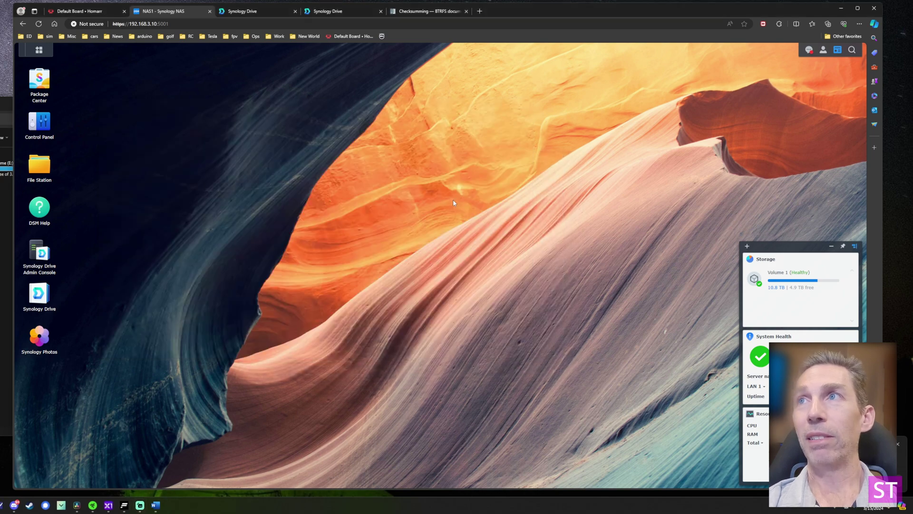